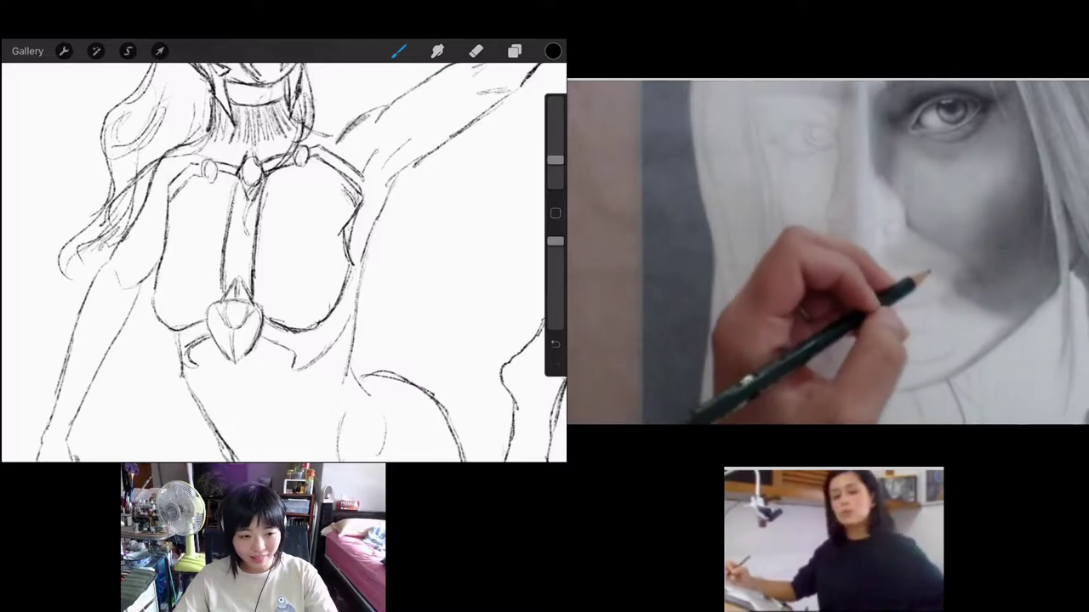
Review the Procreate layer list and brush collection before sketching the helmet
left_click(514, 51)
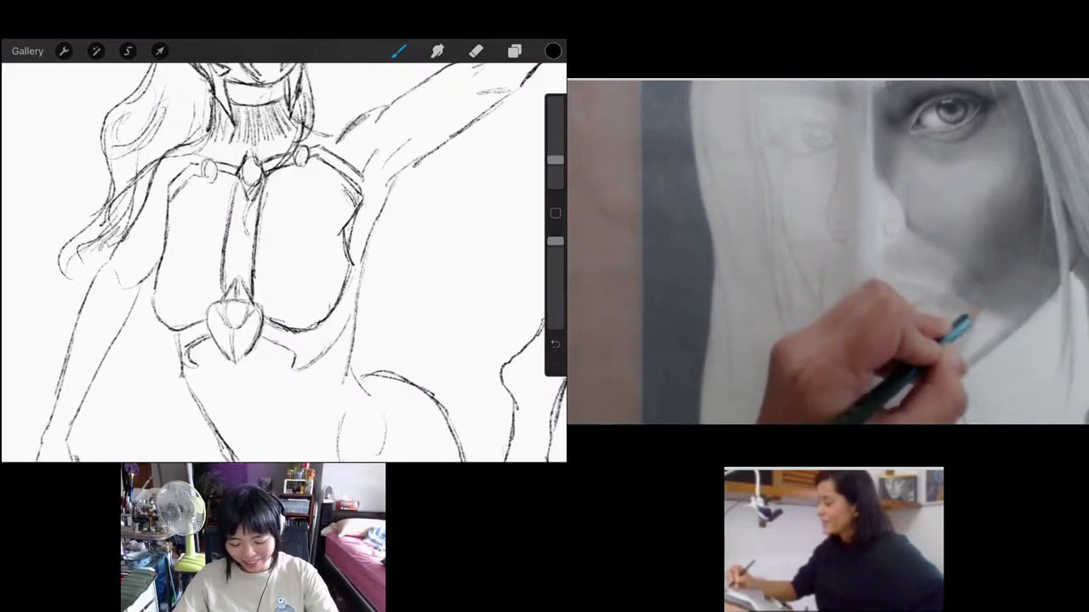
left_click(514, 51)
left_click(513, 51)
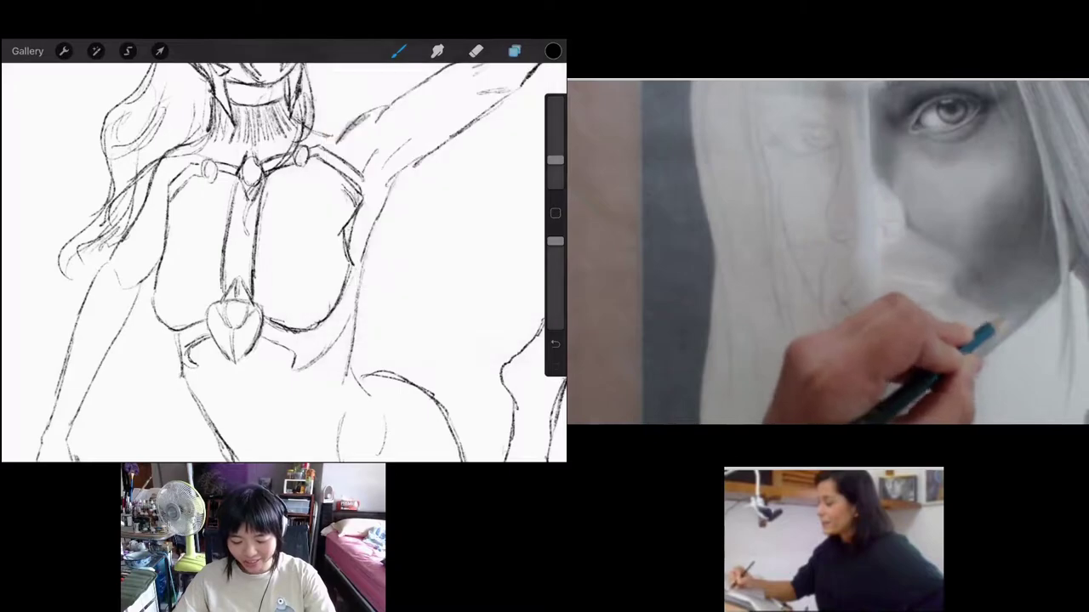
left_click(399, 51)
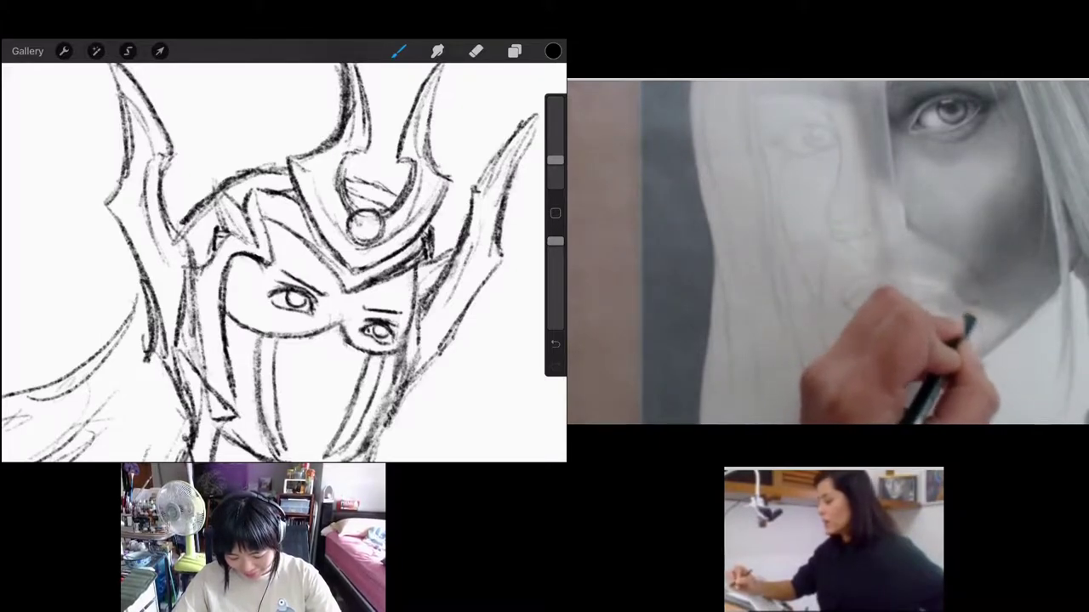
Undo the stray paint stroke on the sketch
key("ctrl+z")
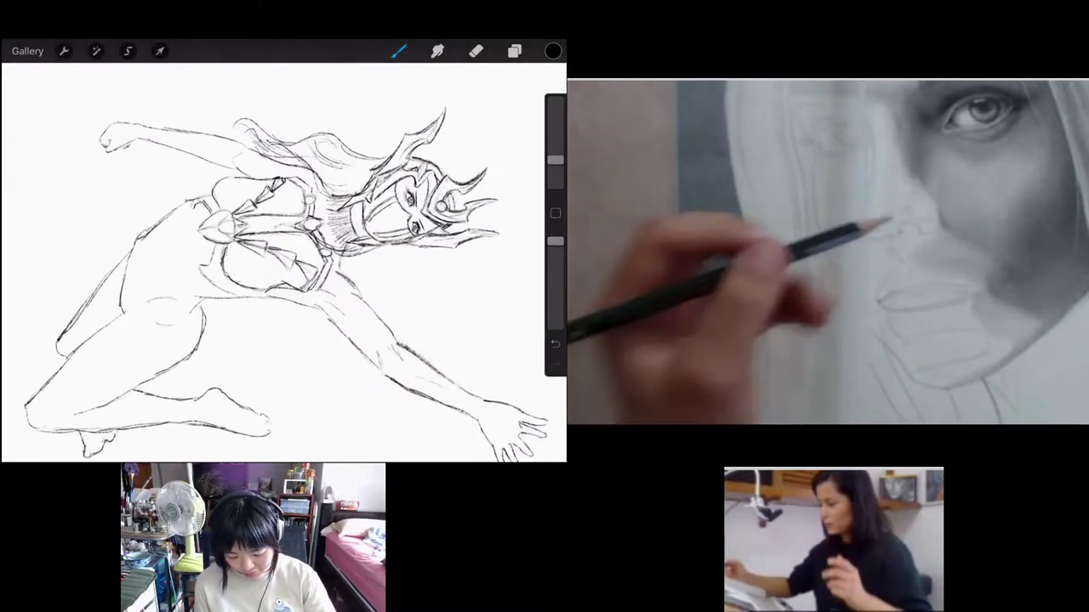
Make Layer 3 with the head sketch active and choose a brush from the Brush Library
left_click(515, 51)
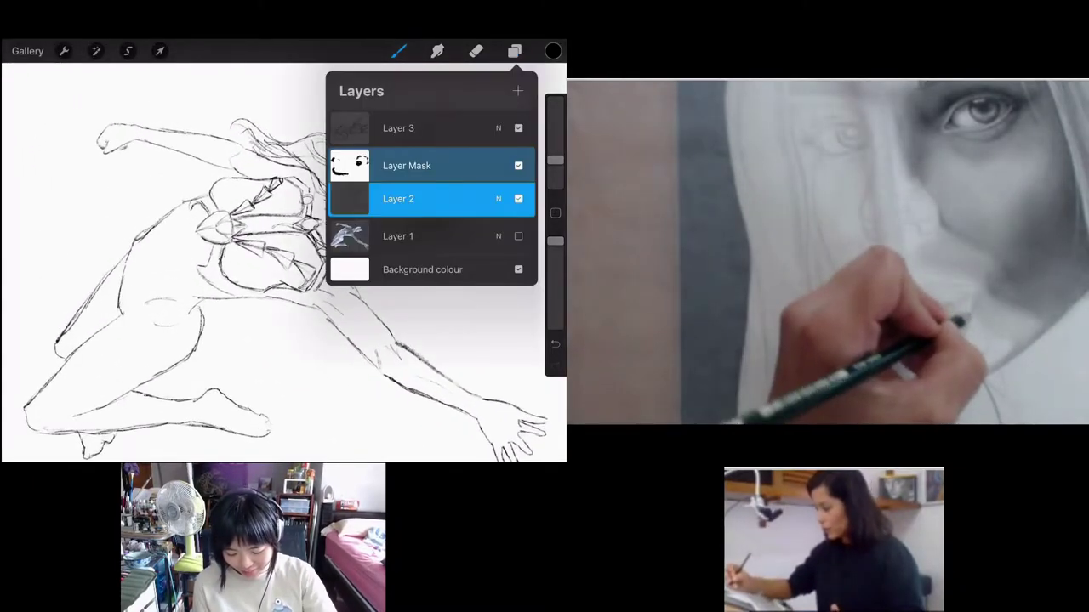
left_click(425, 127)
left_click(400, 51)
left_click(170, 298)
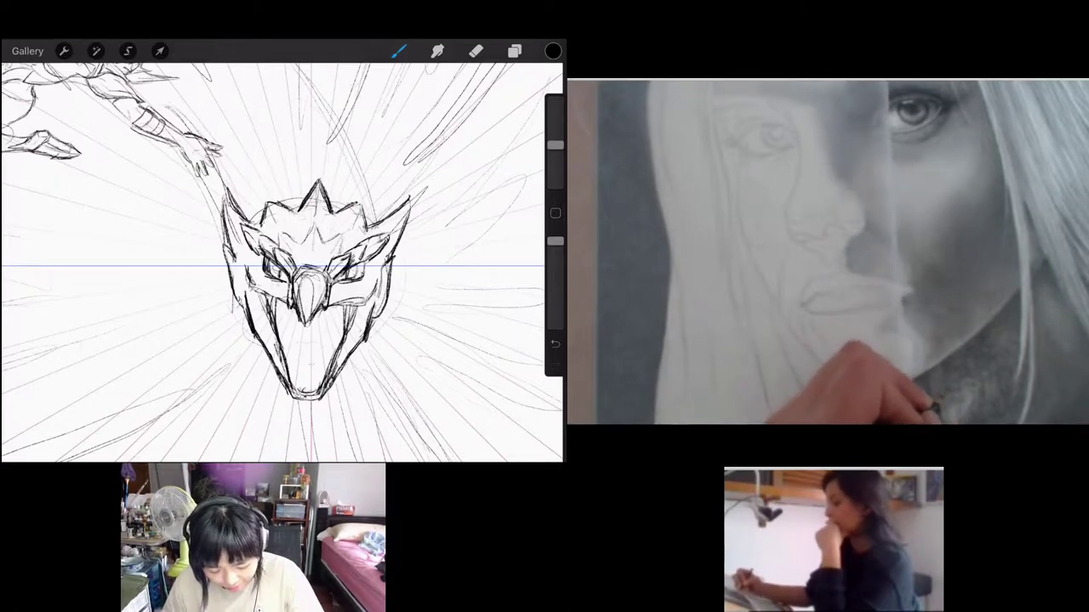
scroll(280, 256, "down", 3)
scroll(221, 238, "down", 1)
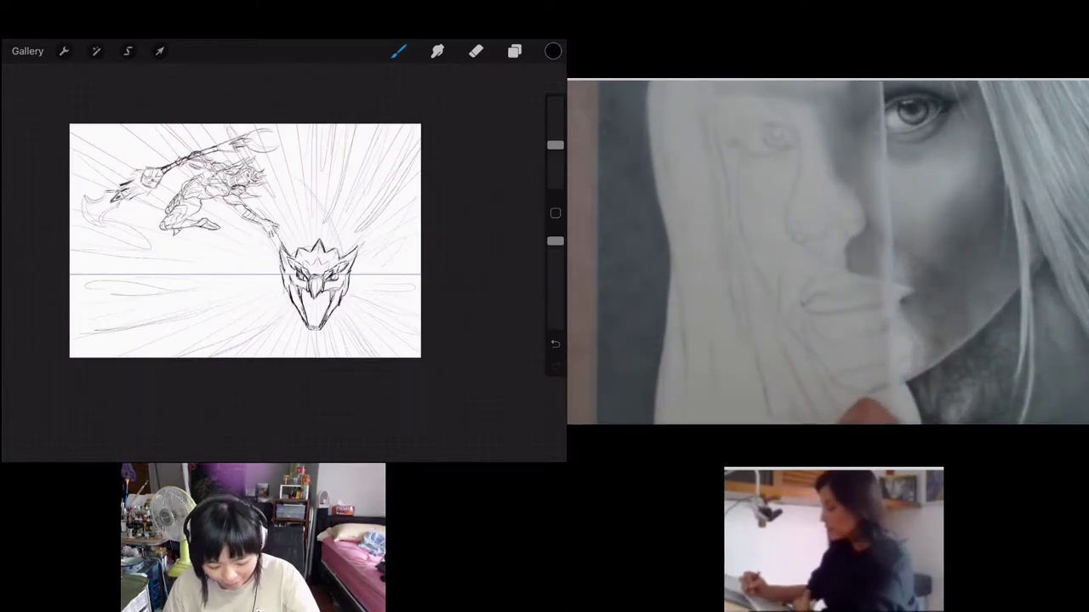
scroll(245, 241, "up", 3)
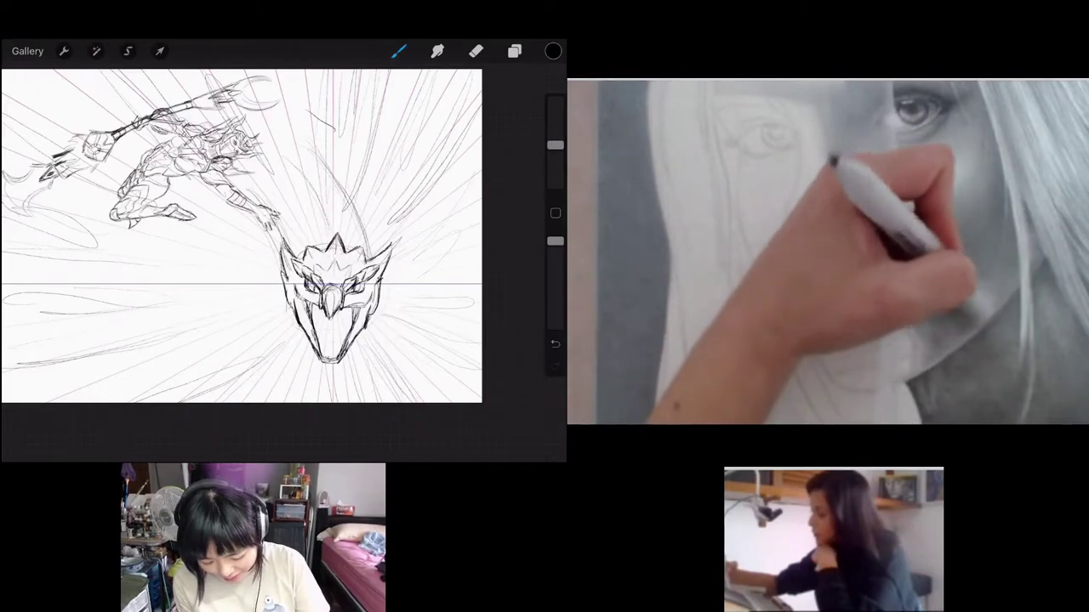
Try a short dark stroke near the wyvern's head, then undo it
left_click_drag(310, 112, 336, 162)
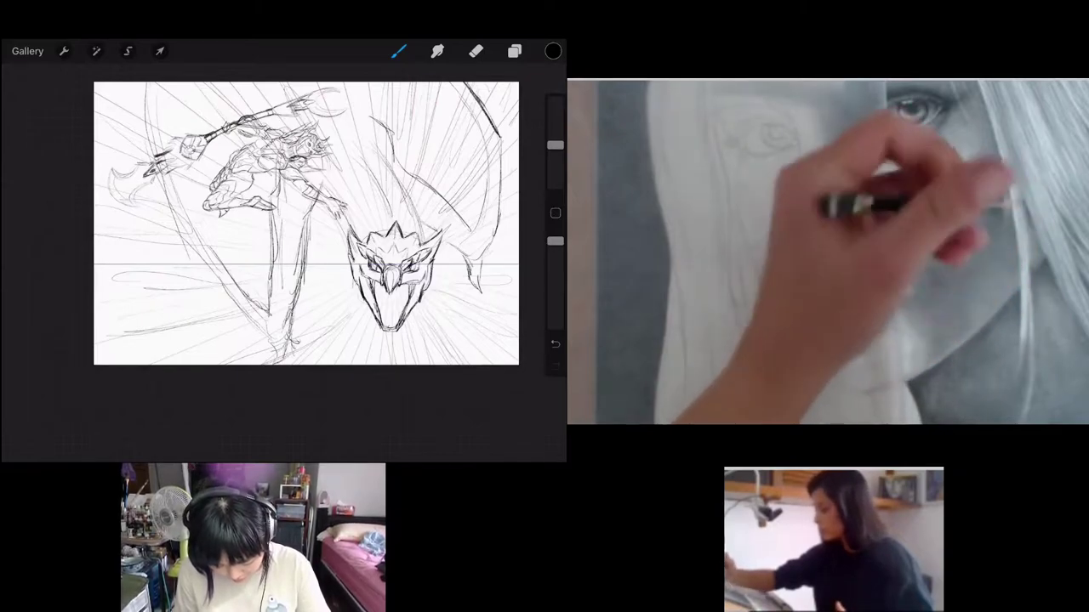
key("ctrl+z")
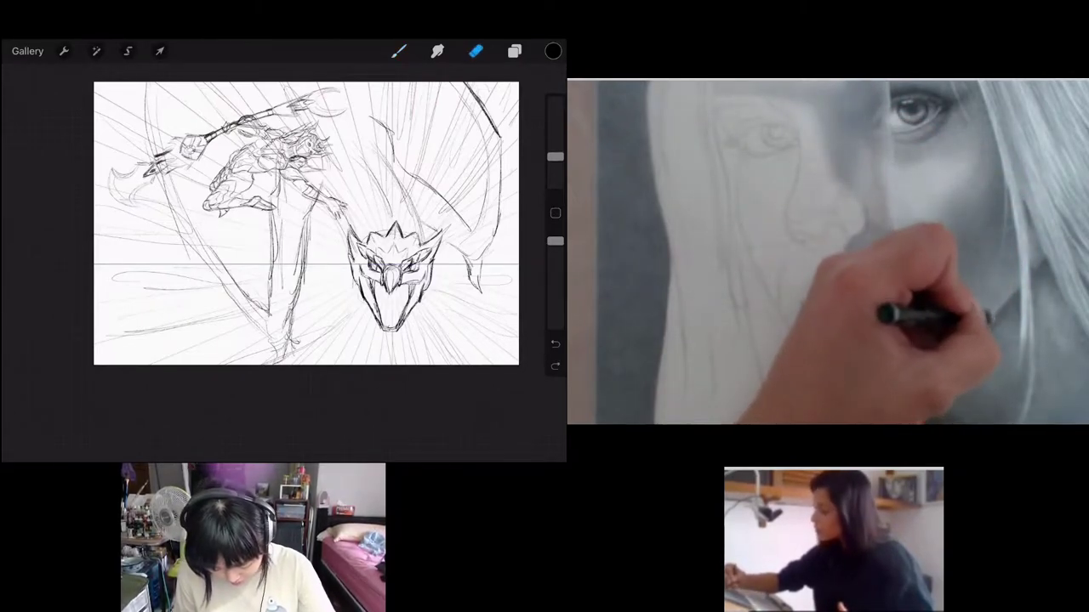
scroll(306, 223, "up", 3)
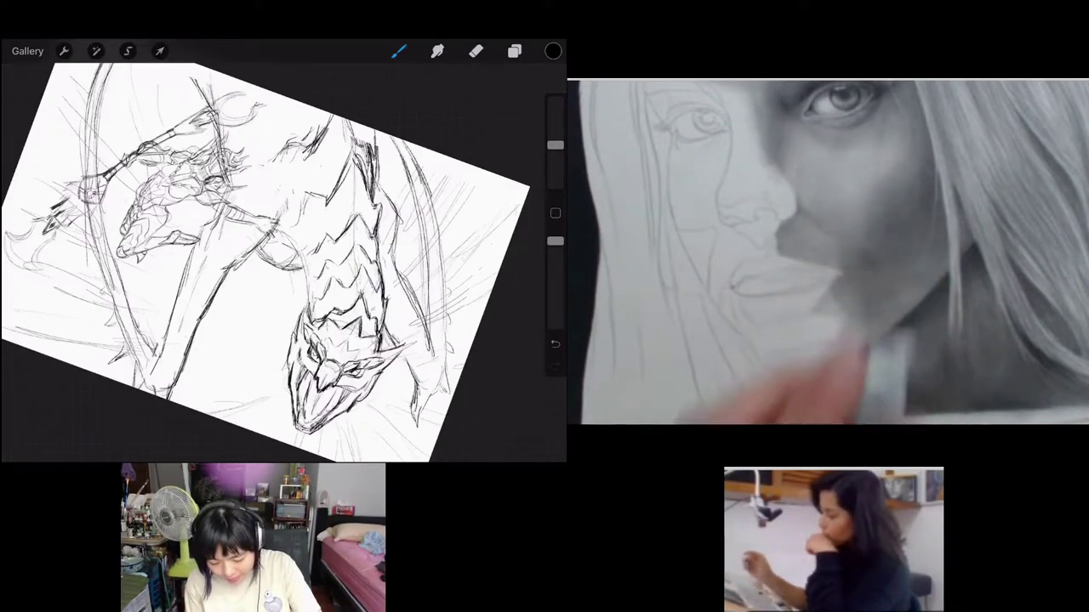
left_click(515, 52)
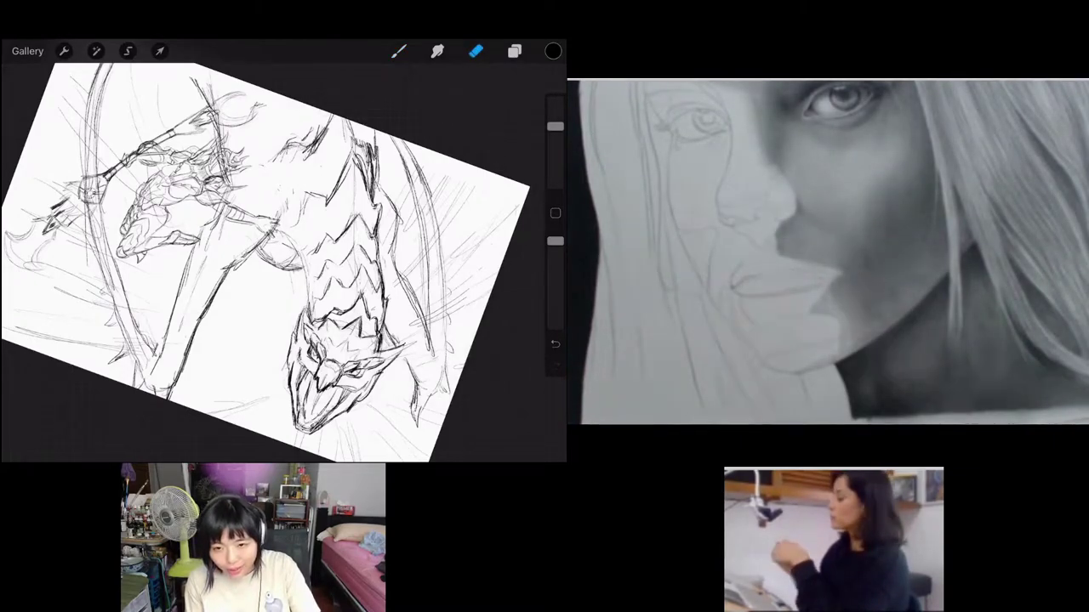
scroll(255, 255, "up", 3)
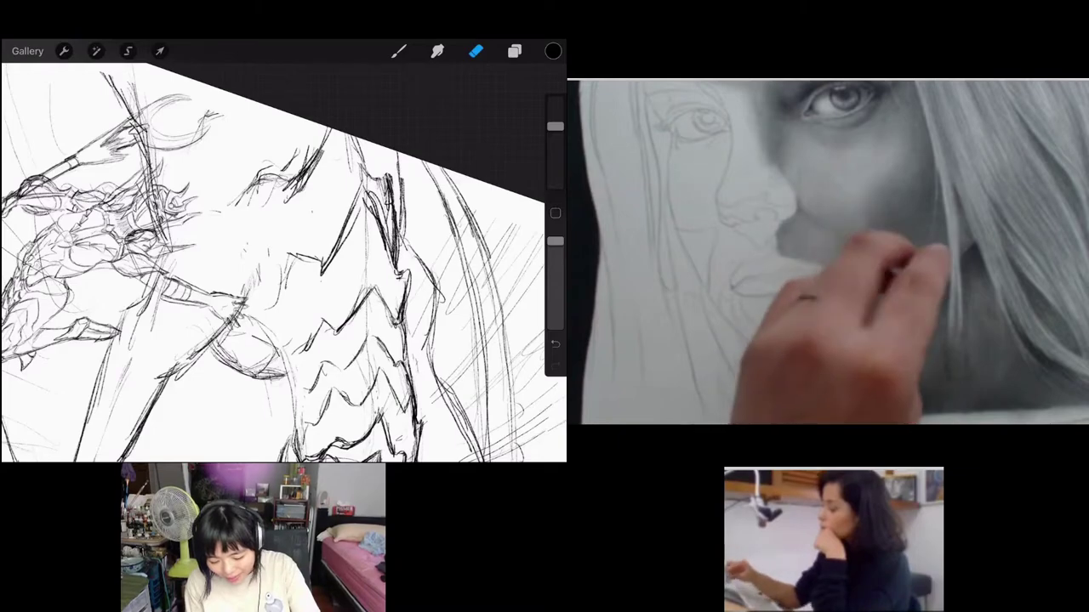
left_click(398, 52)
scroll(281, 272, "down", 5)
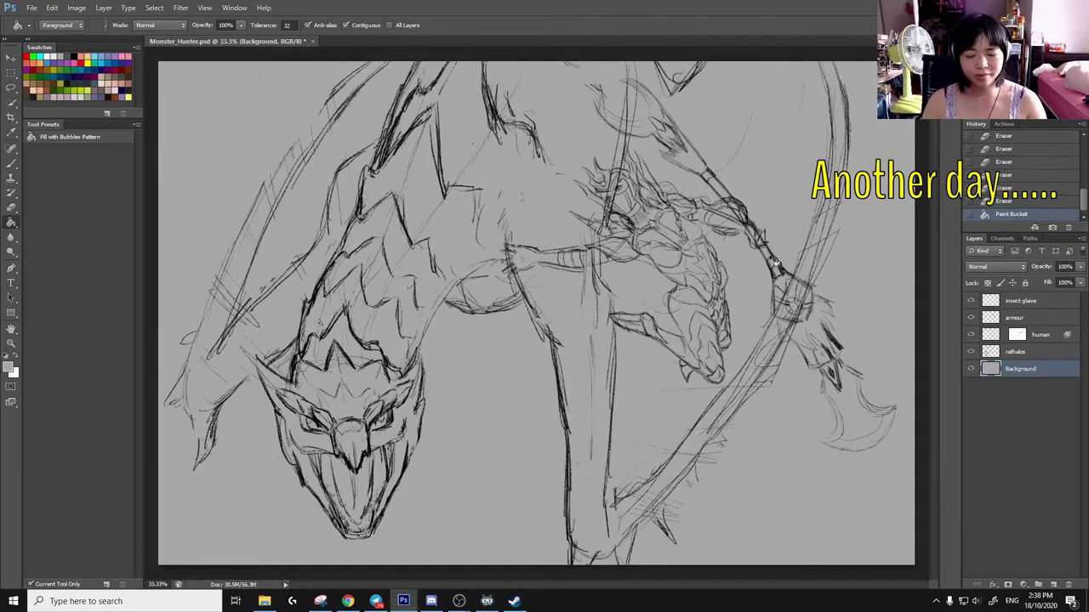
Add an empty layer above the rathalos layer and switch to the painting Brush Tool
left_click(1023, 322)
left_click(1042, 357)
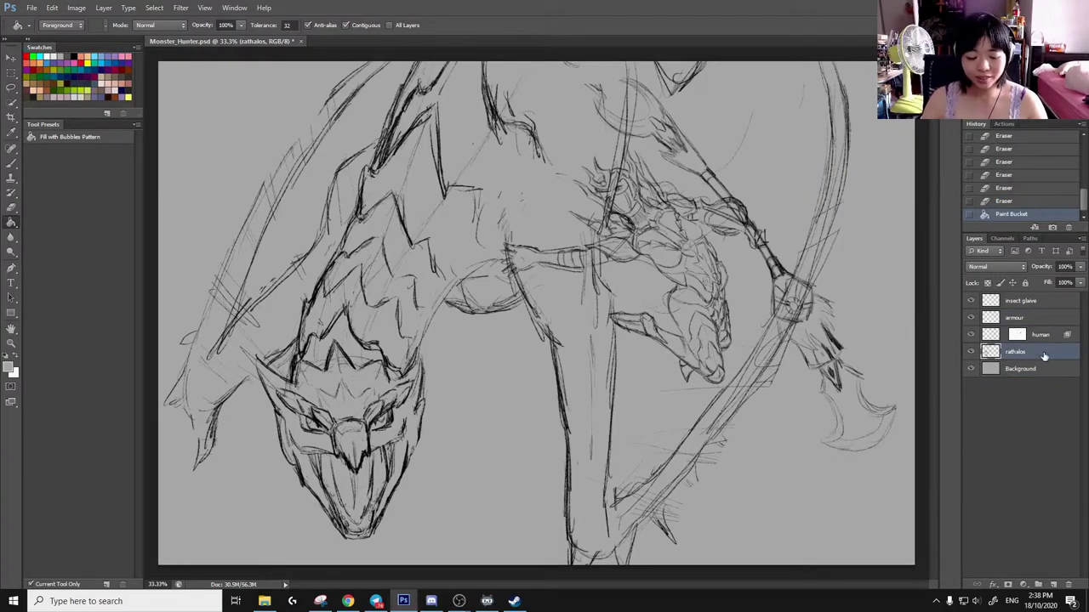
key("ctrl+shift+alt+n")
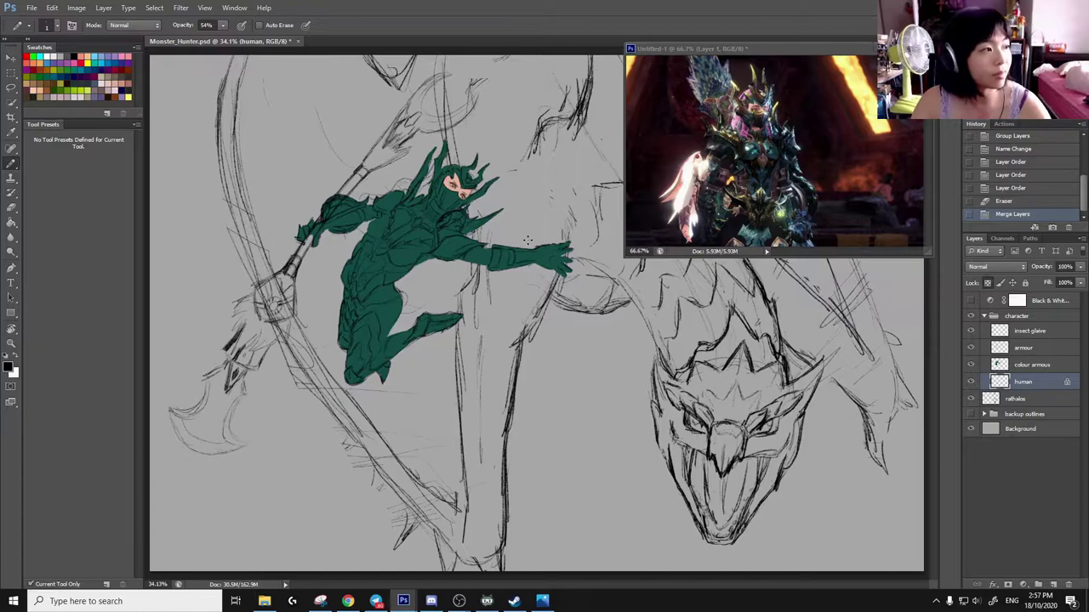
scroll(527, 241, "up", 3)
left_click_drag(476, 230, 520, 297)
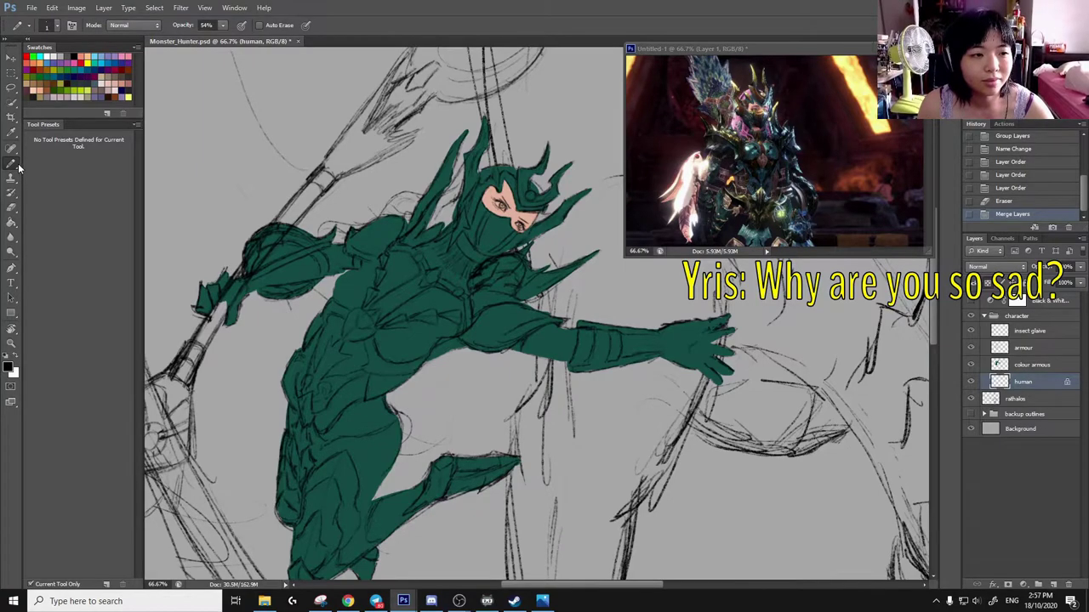
right_click(12, 164)
left_click(60, 161)
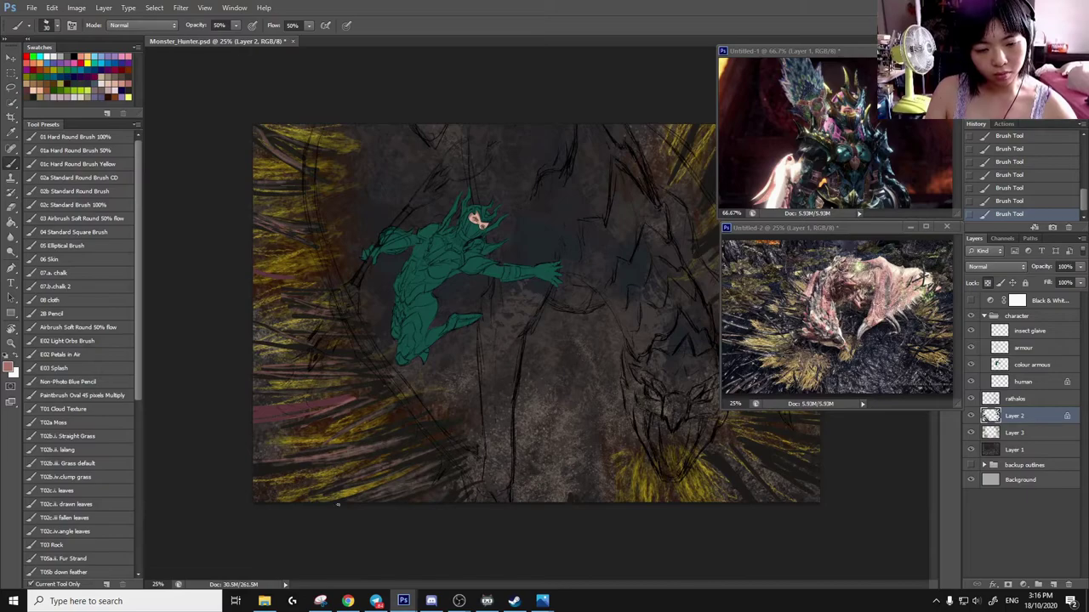
Paint a pinkish stroke across the lower-left ground
left_click_drag(403, 429, 296, 410)
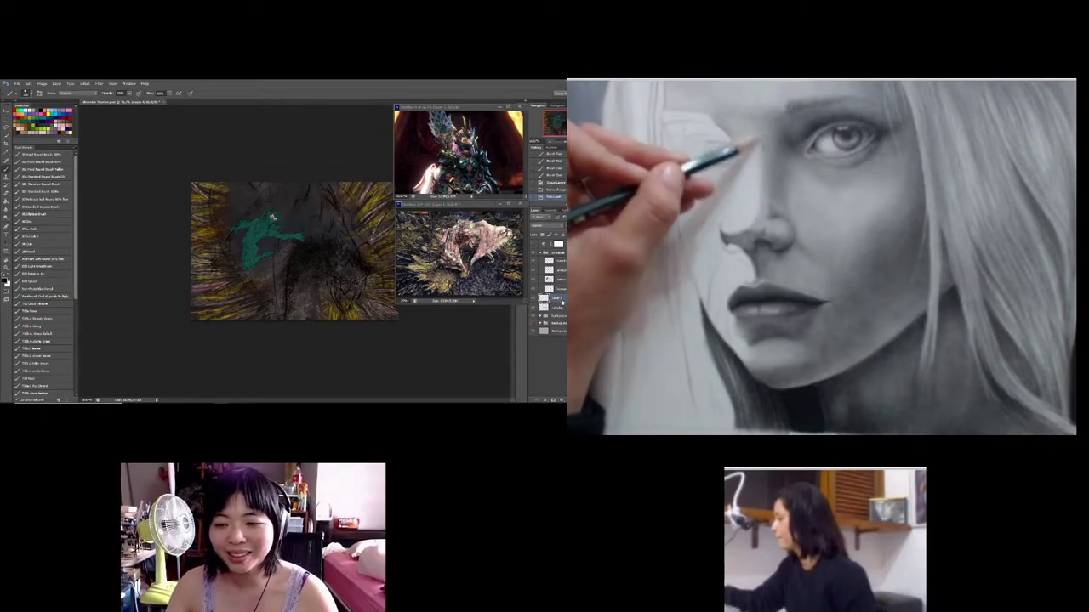
Switch to the rathalos colour layer for the wyvern silhouette
left_click(554, 311)
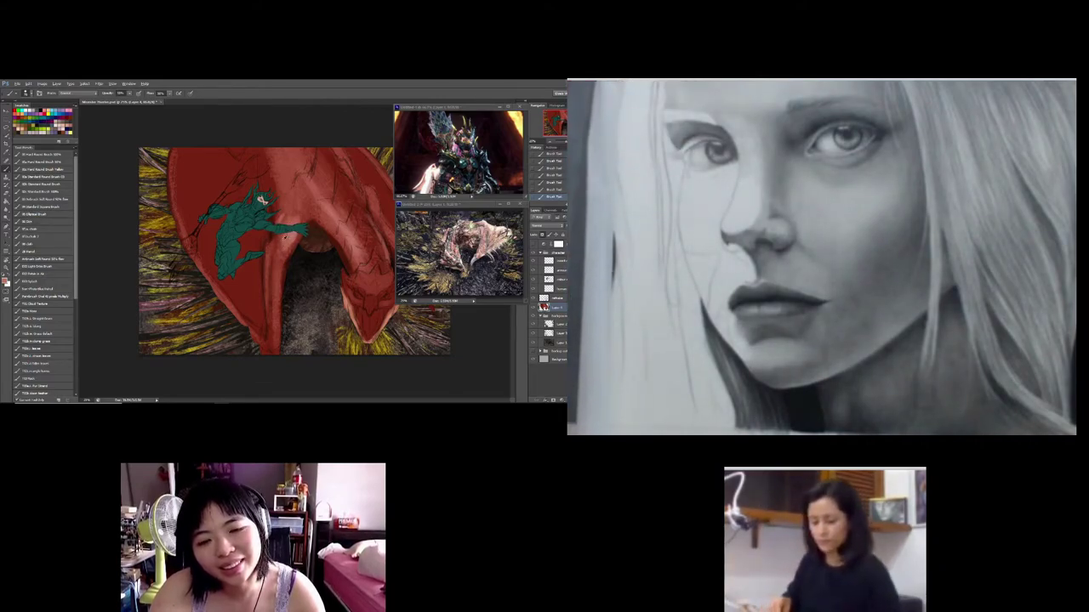
Dab paint onto the canvas near the warrior
left_click(280, 243)
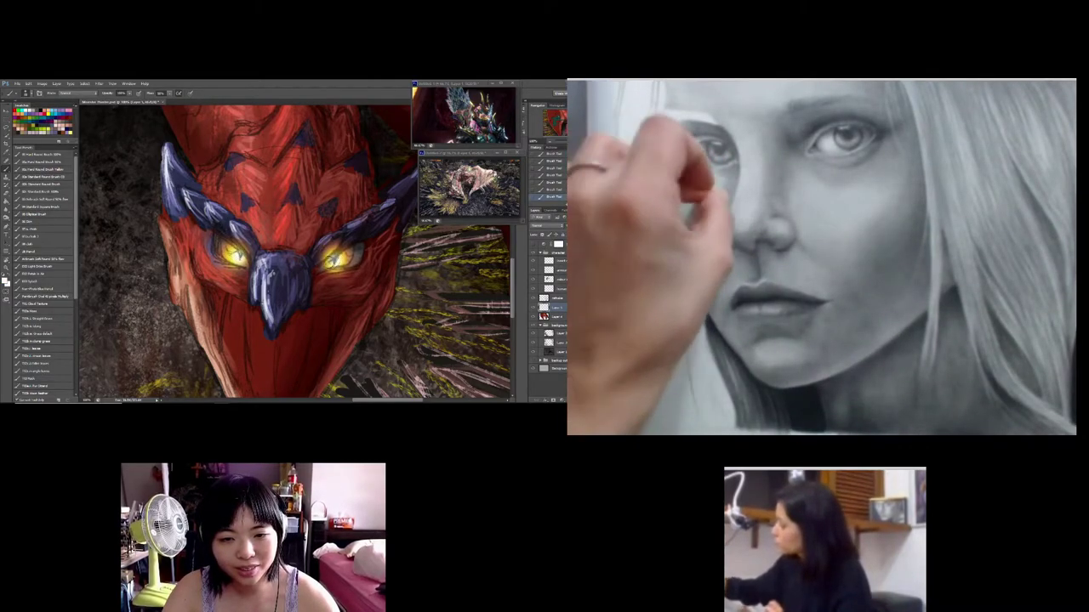
Zoom out and flip the canvas horizontally to check the composition
key("ctrl+minus")
key("ctrl+minus")
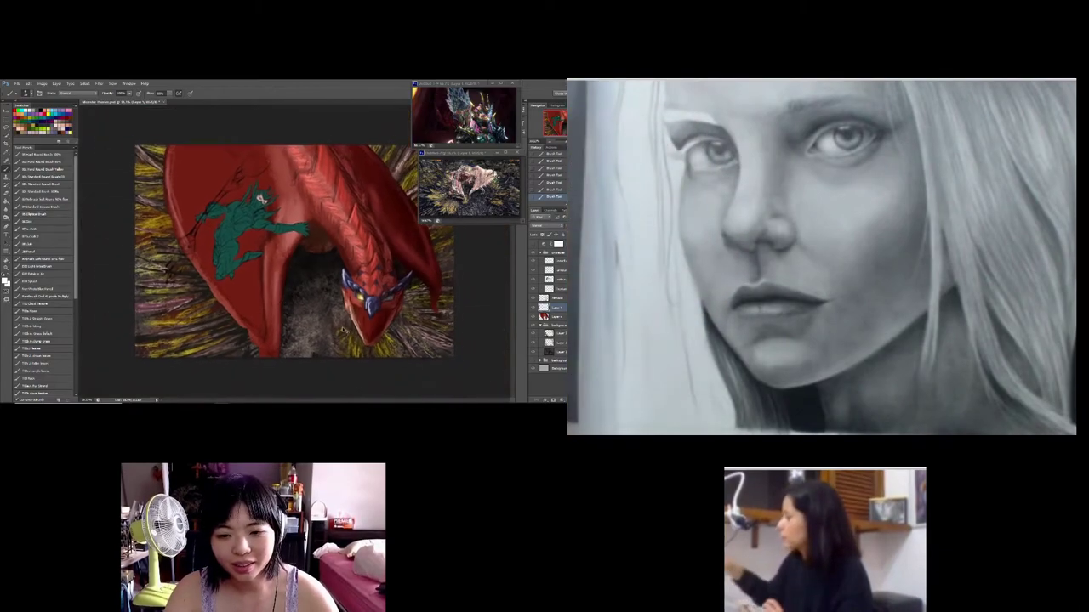
key("ctrl+minus")
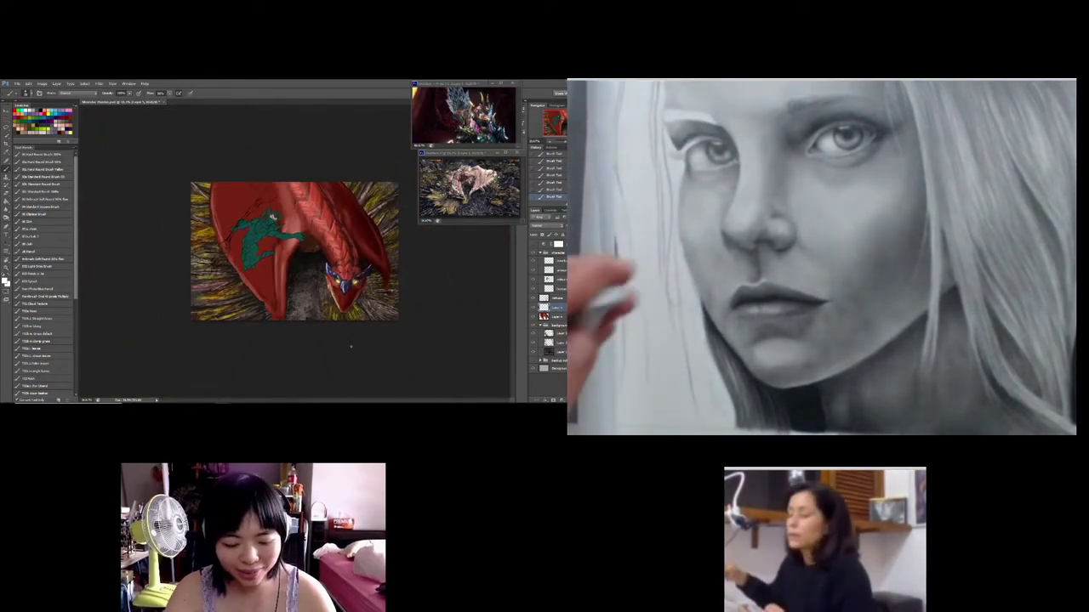
key("alt+i")
left_click(51, 153)
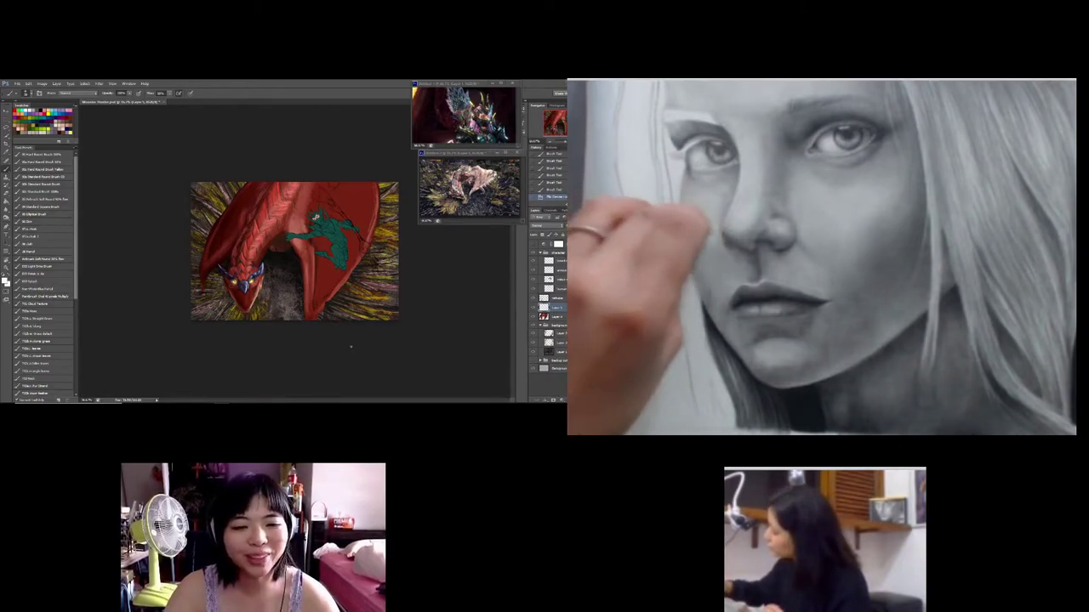
Paint detail along the wyvern's lower jaw, then flip the canvas back
key("ctrl+z")
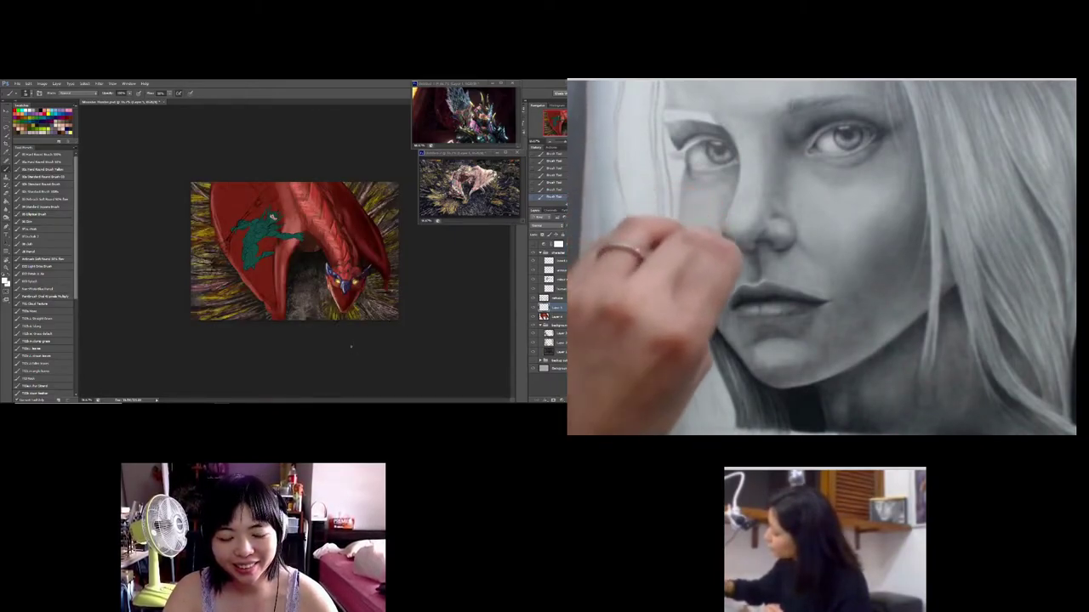
key("ctrl+plus")
key("ctrl+plus")
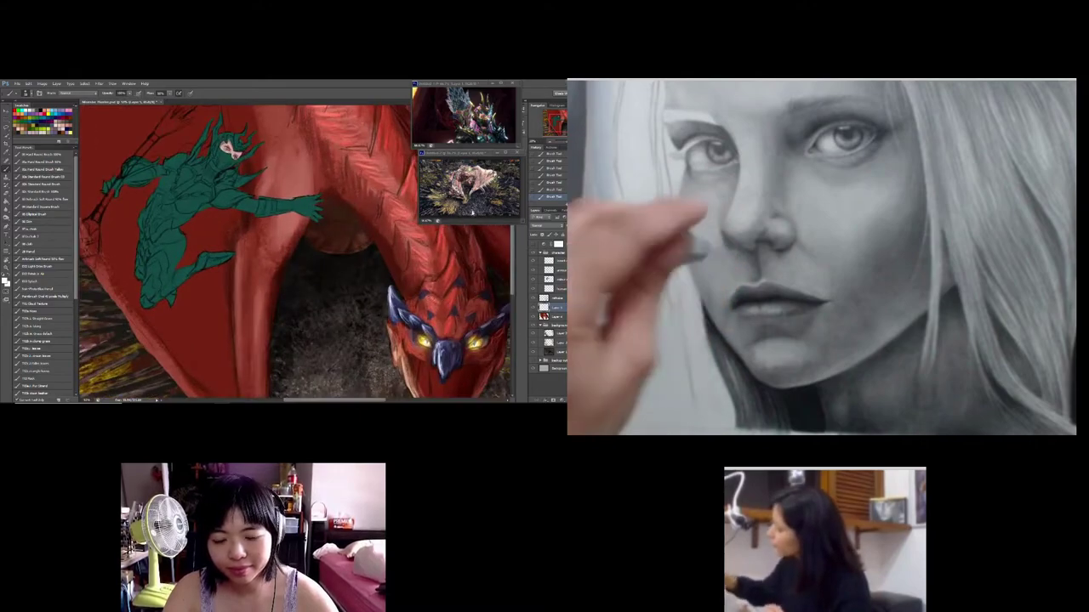
key("ctrl+plus")
left_click_drag(424, 299, 342, 272)
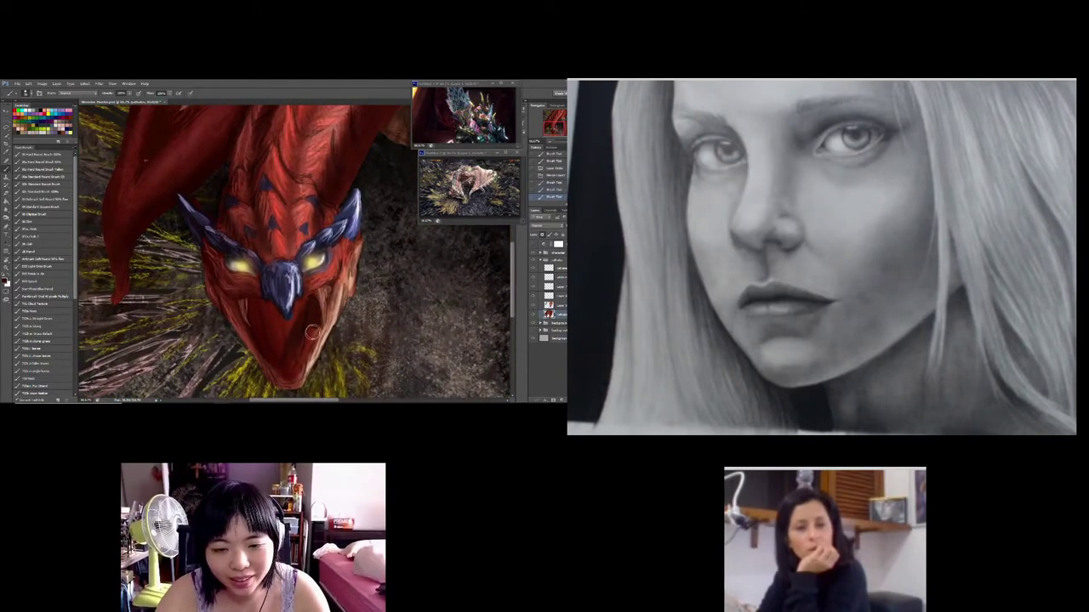
mouse_move(313, 322)
left_mouse_down()
mouse_move(300, 361)
mouse_move(315, 302)
left_mouse_up()
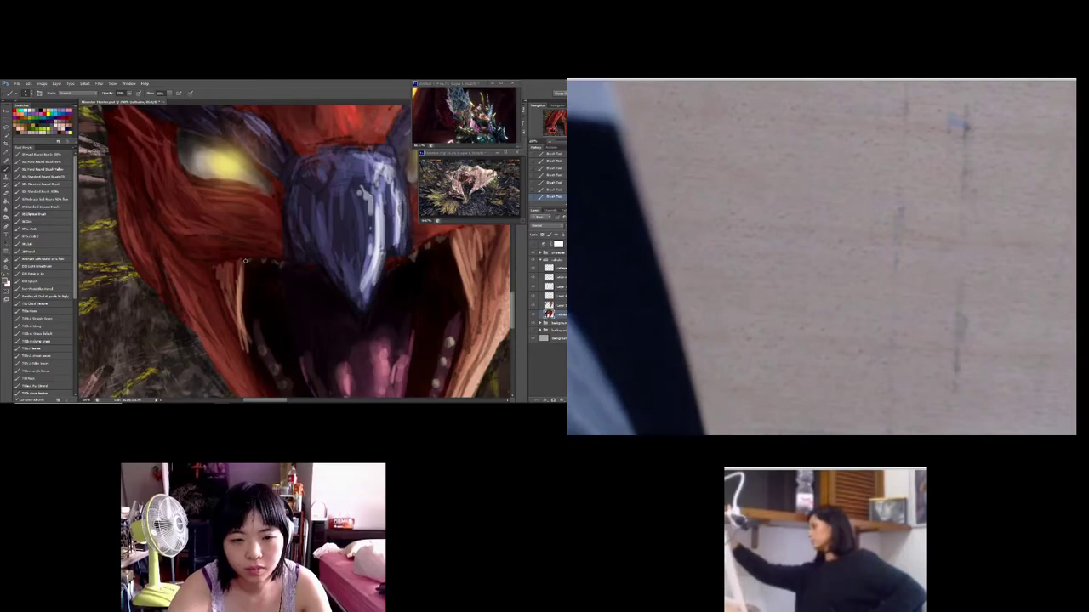
scroll(245, 261, "down", 3)
scroll(277, 247, "down", 1)
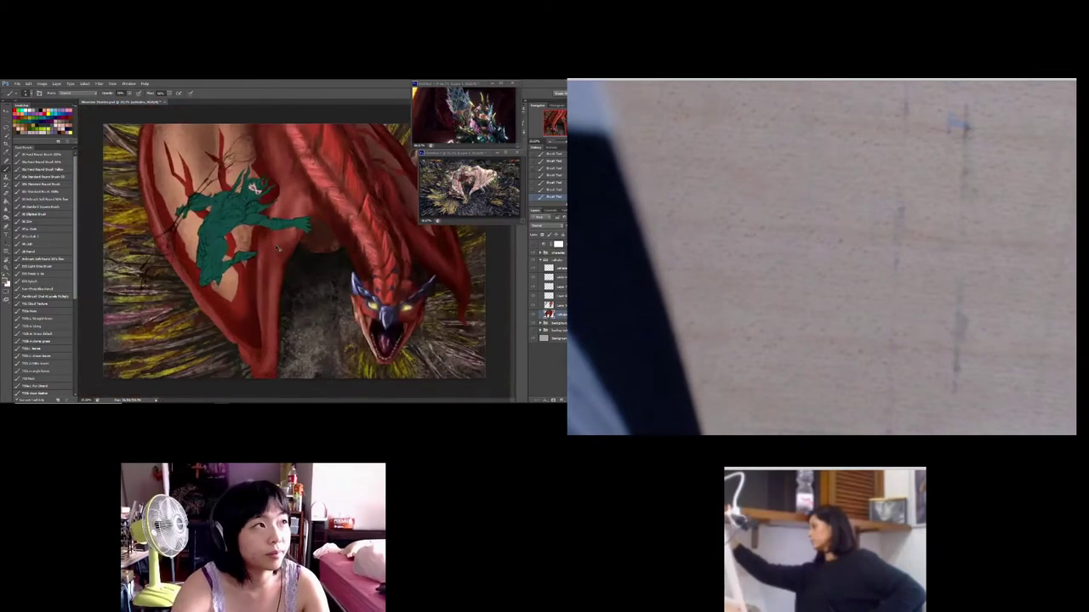
scroll(277, 247, "down", 2)
key("ctrl+shift+h")
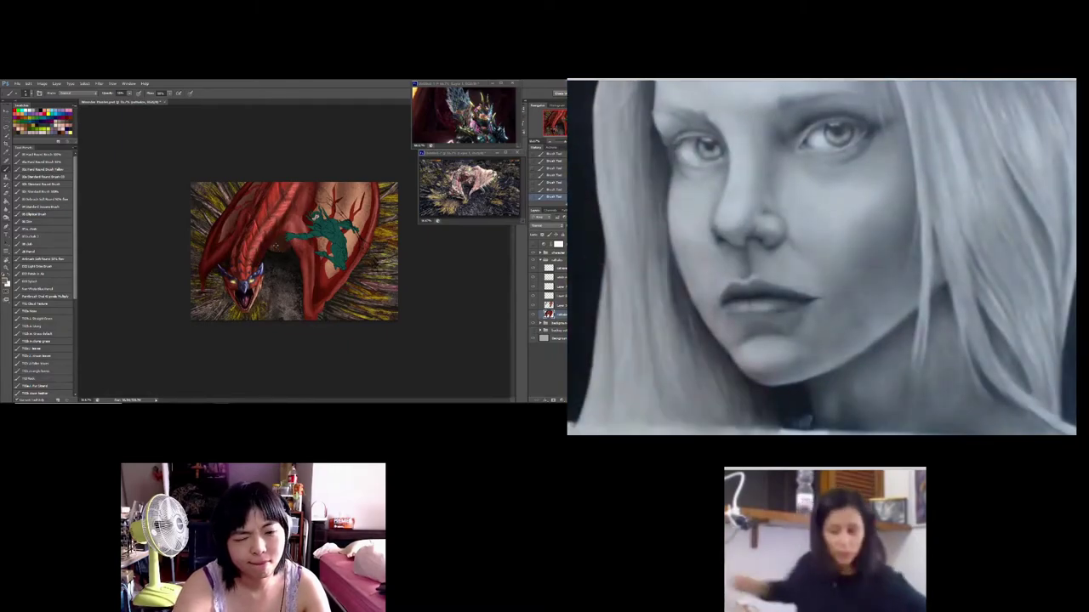
scroll(289, 247, "up", 1)
scroll(289, 247, "up", 1)
scroll(290, 247, "up", 1)
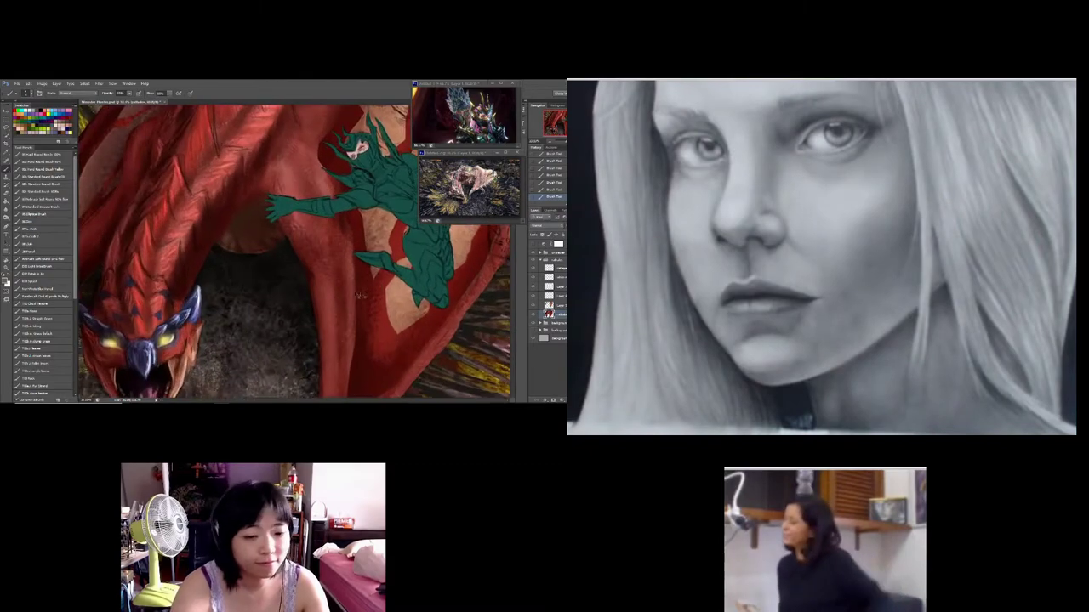
left_click_drag(285, 306, 286, 170)
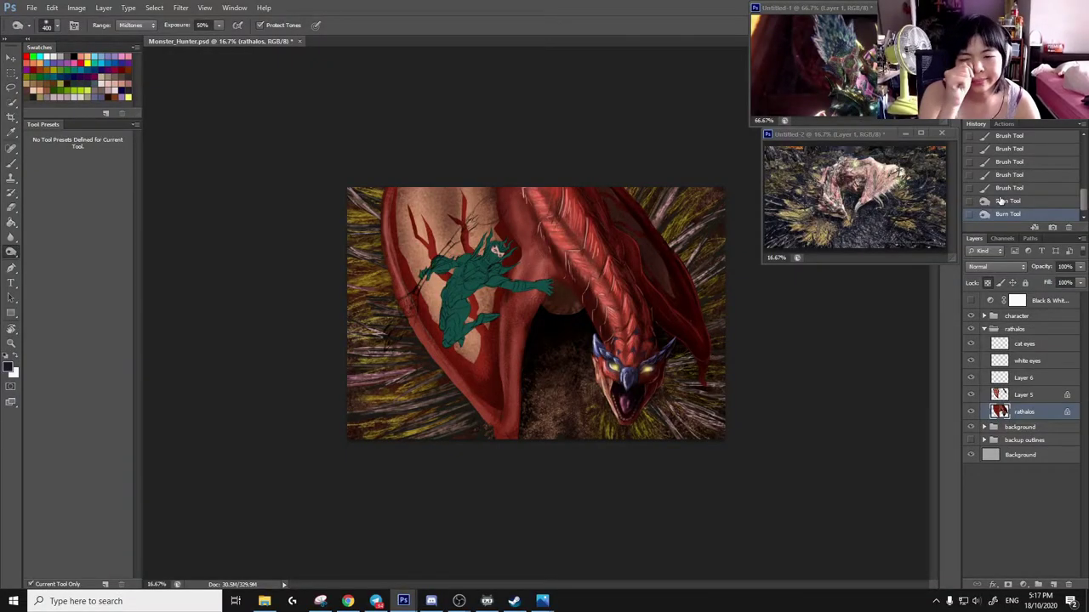
Revert the burn shading from the History panel and switch between Brush and Lasso tools
left_click(1009, 188)
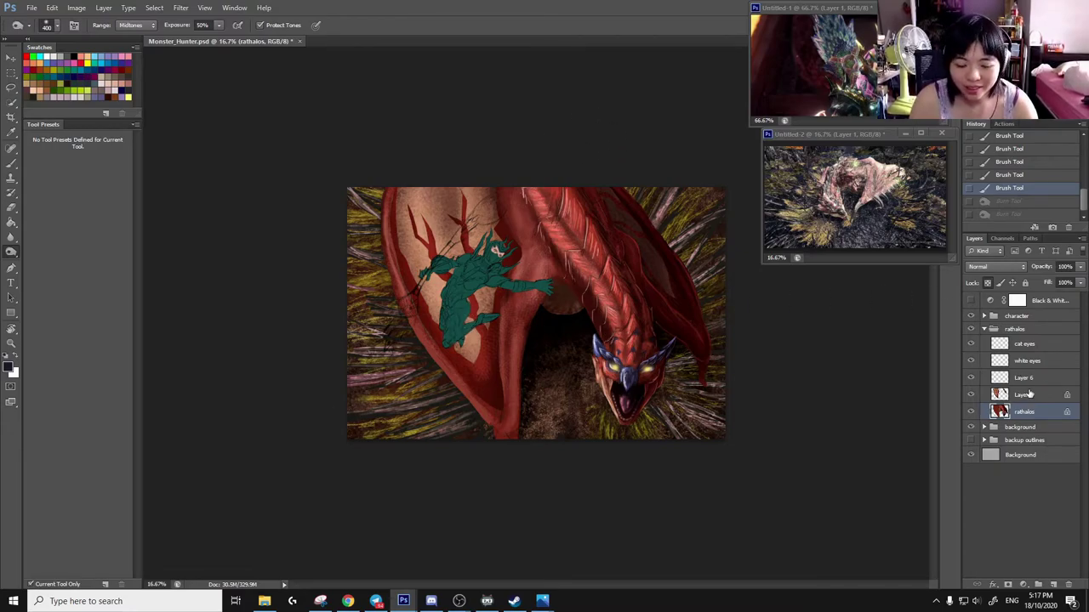
key("b")
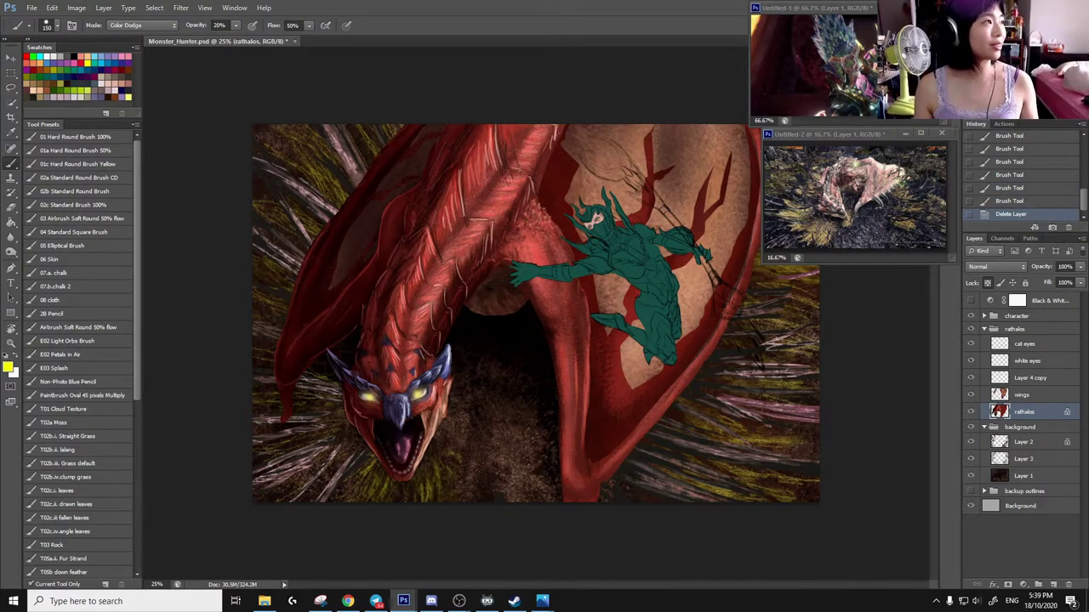
key("alt+Tab")
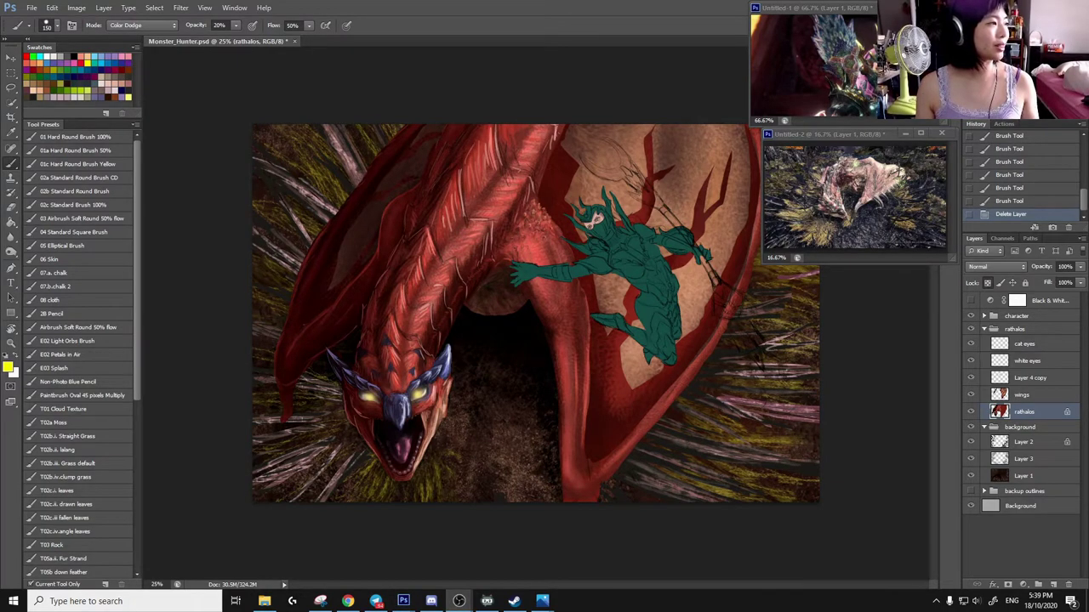
key("alt+Tab")
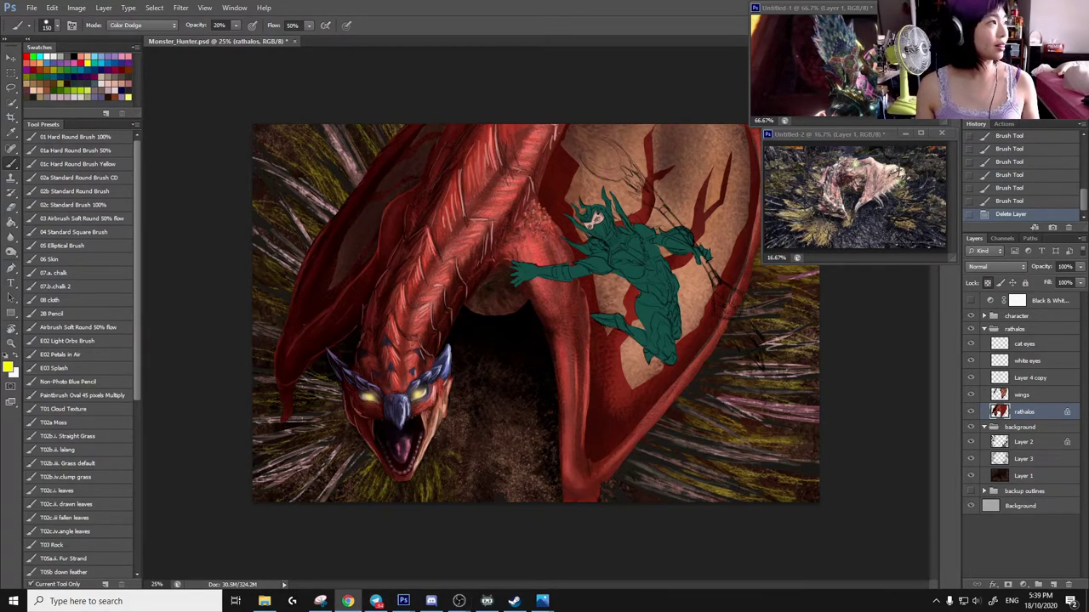
key("l")
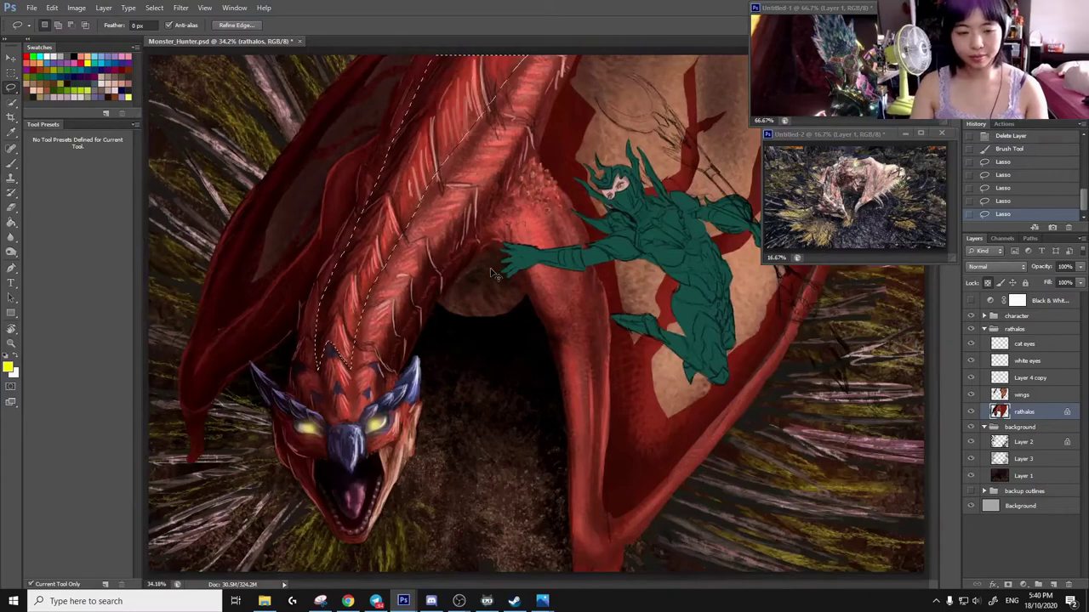
Copy the neck ridge to a new layer, try blue and magenta Color Balance shifts, then cancel
key("ctrl+j")
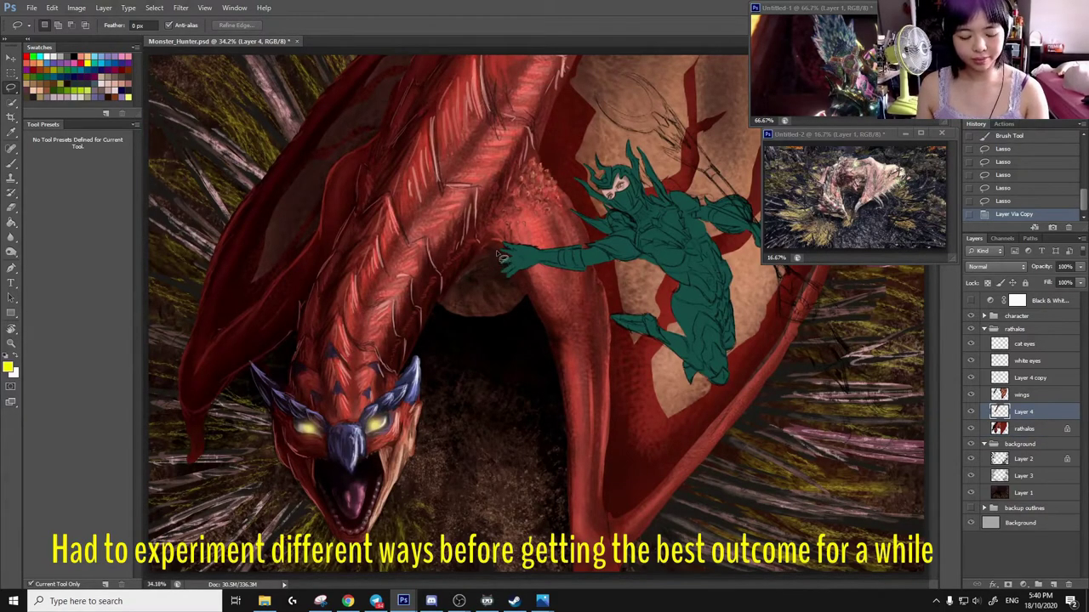
key("ctrl+b")
left_click_drag(562, 92, 693, 298)
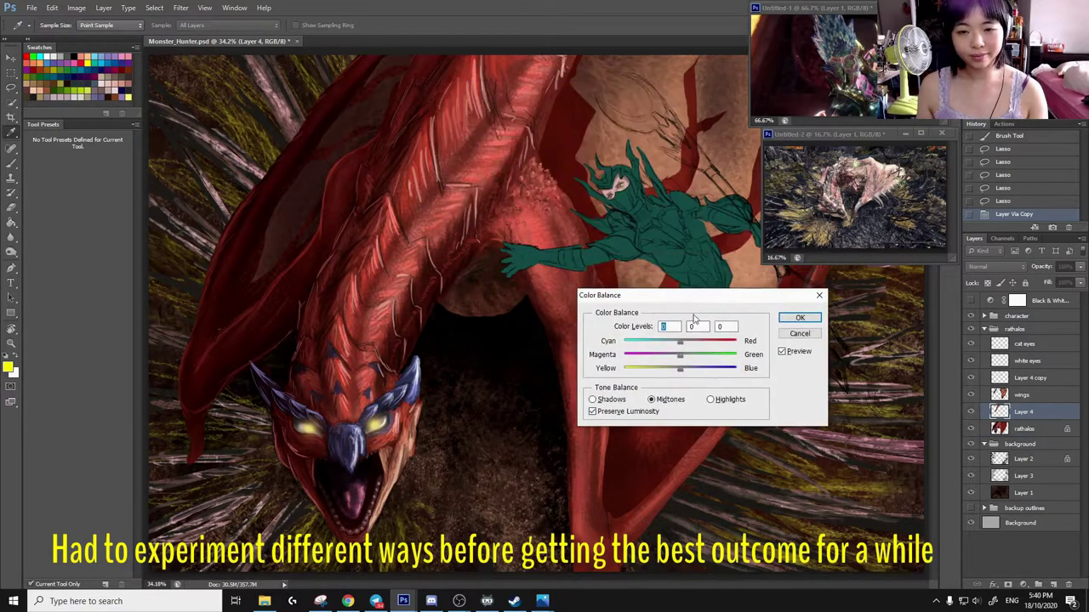
left_click_drag(685, 369, 756, 380)
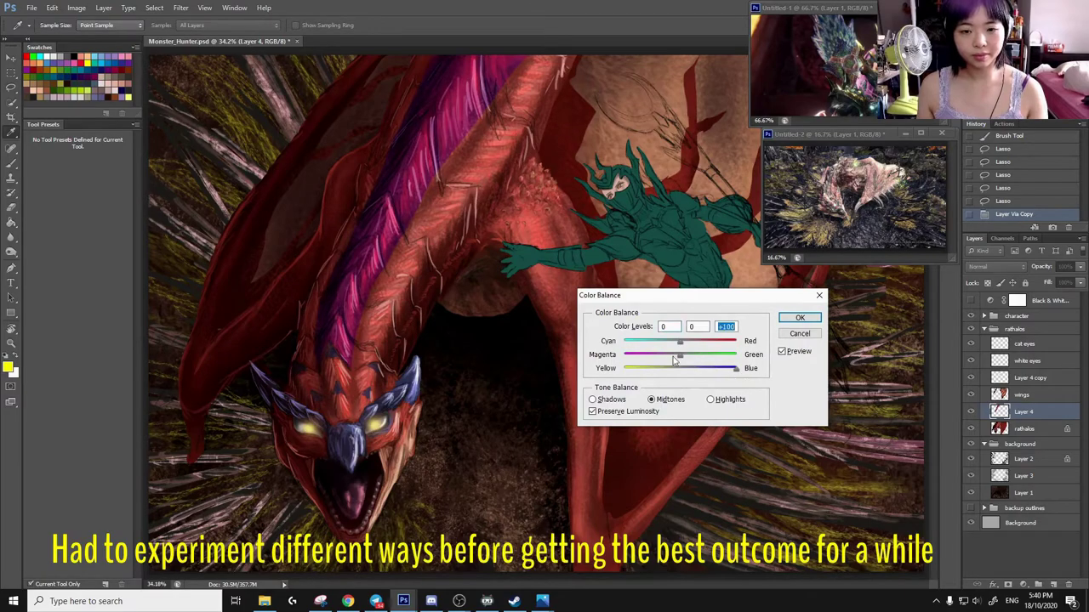
left_click_drag(681, 356, 627, 357)
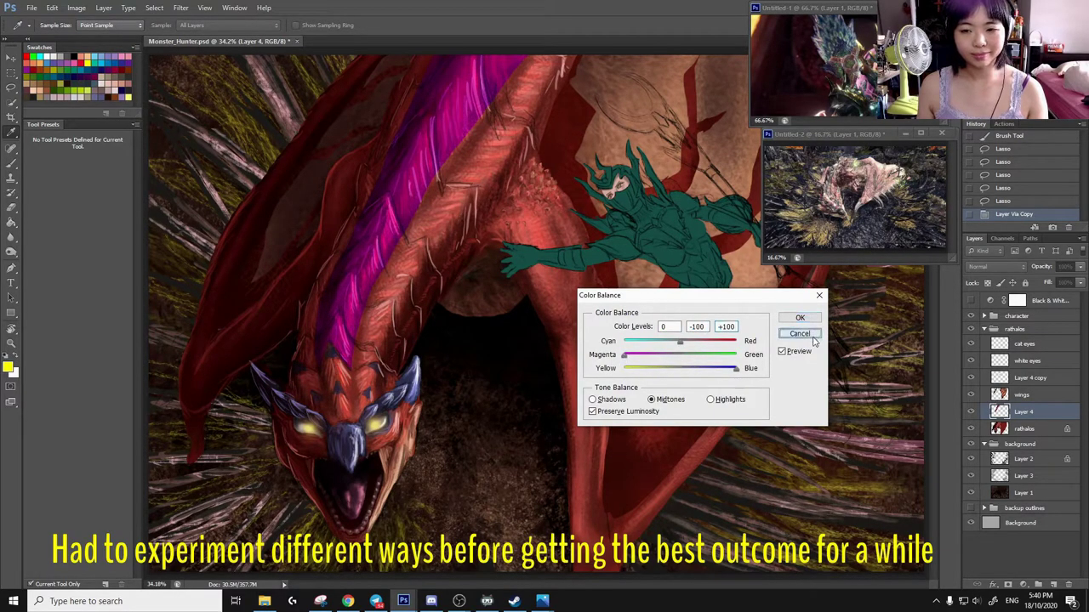
left_click(800, 333)
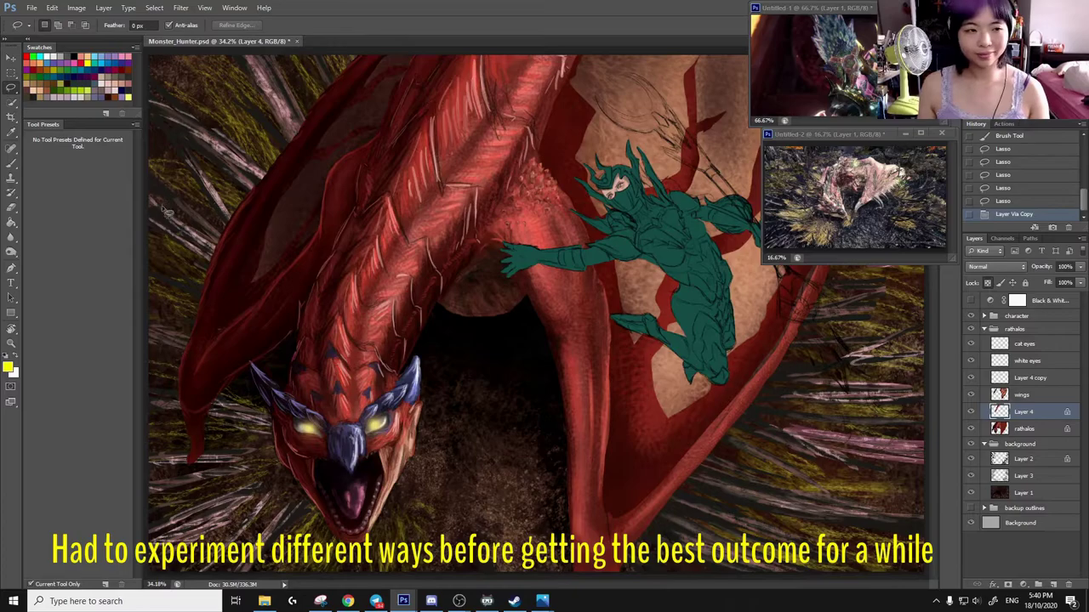
Select the Color Replacement Tool from the brush tool flyout
left_click(12, 161)
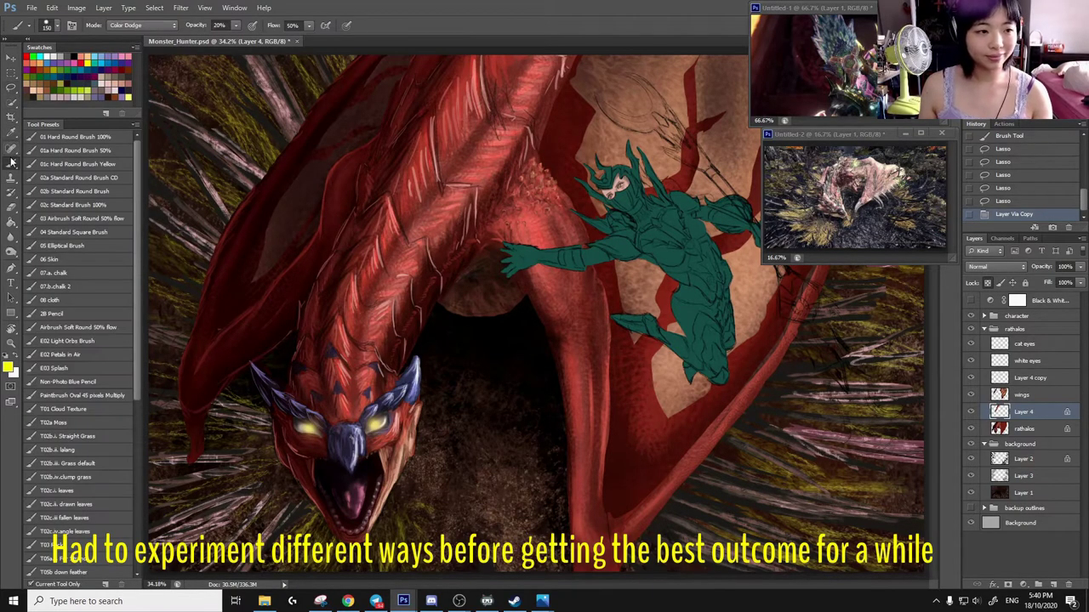
right_click(12, 162)
left_click(68, 183)
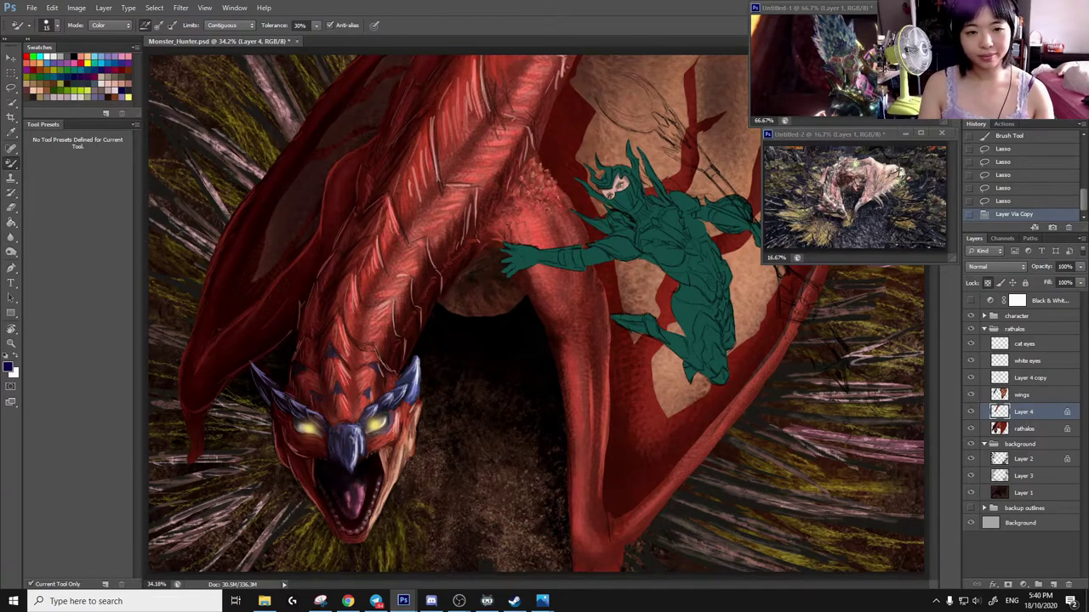
Recolour a purple stripe along the dragon's back and neck with Color Replacement strokes
left_click_drag(477, 68, 358, 255)
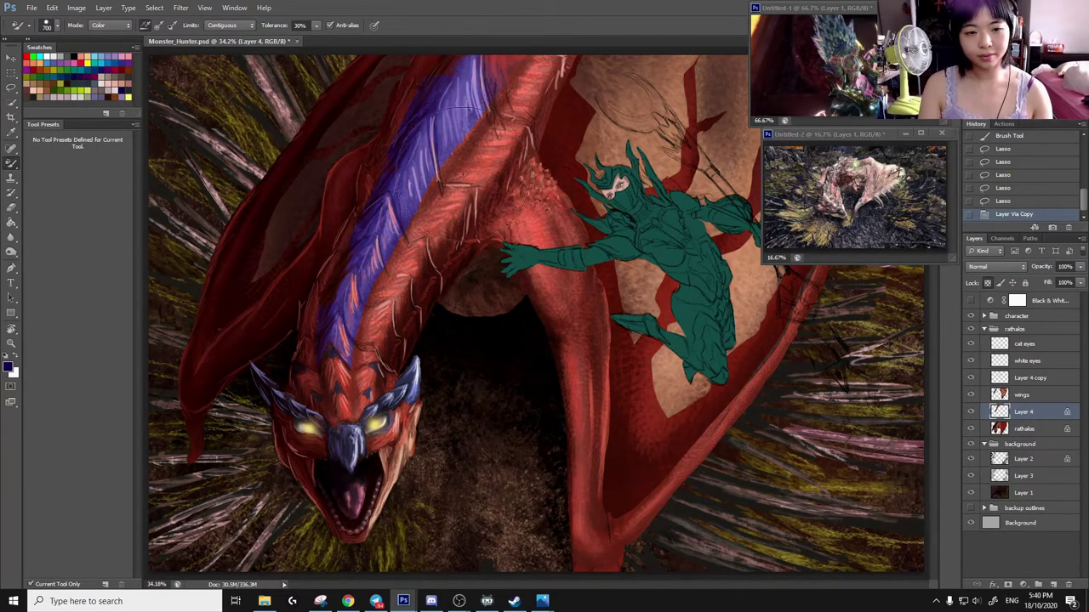
scroll(451, 181, "down", 2)
scroll(451, 181, "down", 2)
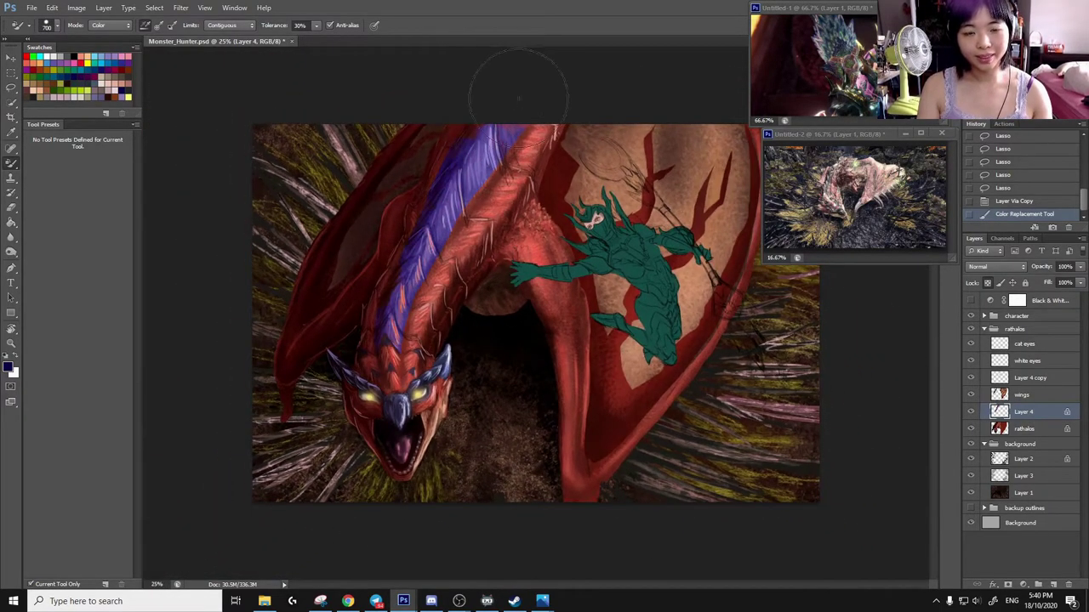
left_click_drag(450, 323, 452, 395)
left_click_drag(469, 289, 468, 372)
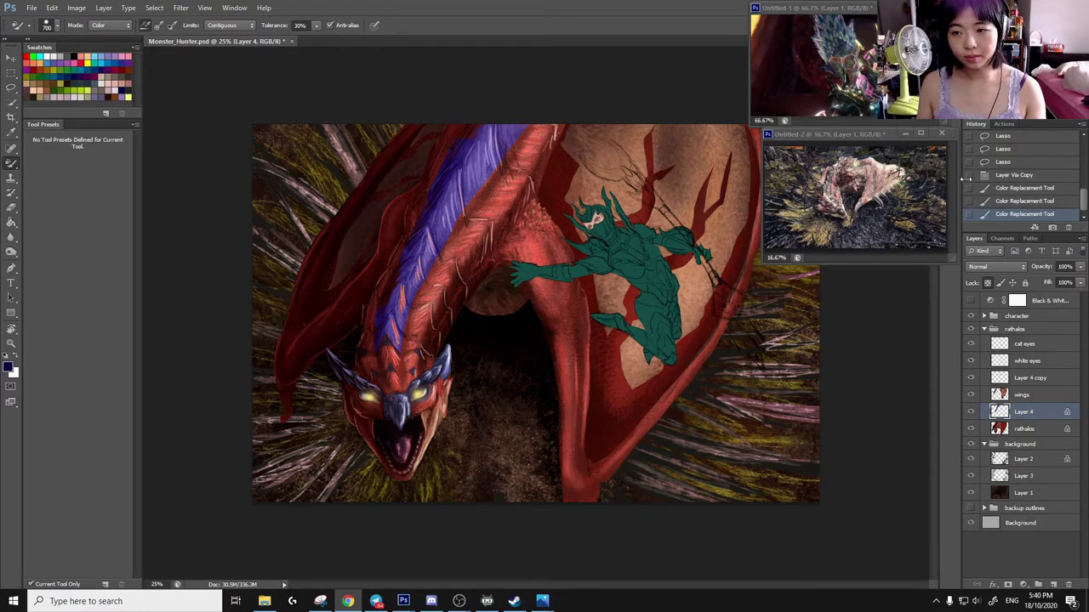
Revert the strokes via History and shift the stripe's hue toward blue in Hue/Saturation
left_click(1001, 176)
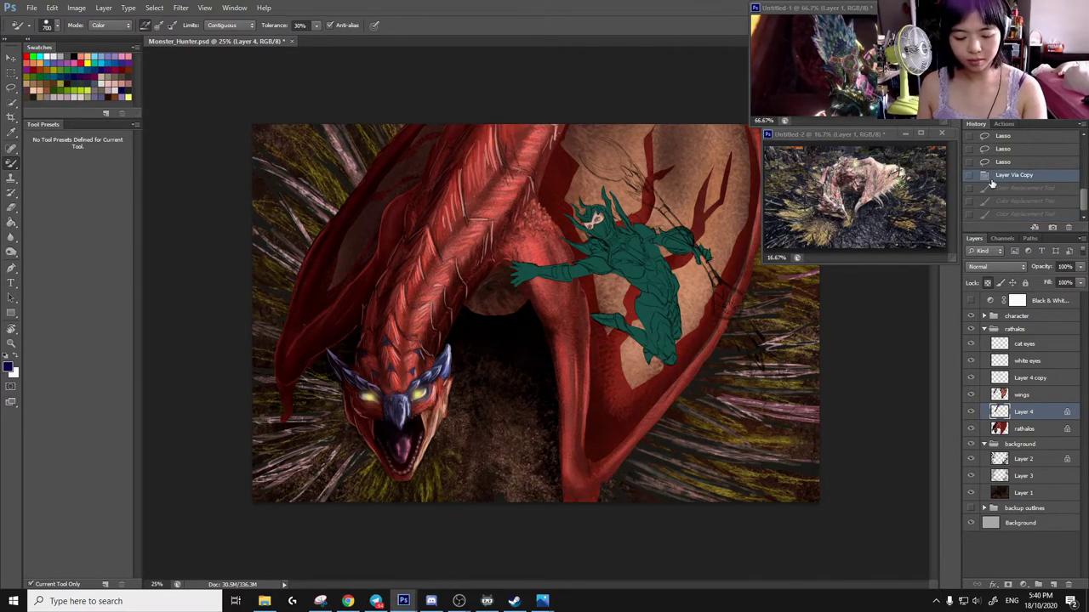
key("ctrl+u")
mouse_move(773, 405)
left_mouse_down()
mouse_move(707, 416)
mouse_move(729, 409)
left_mouse_up()
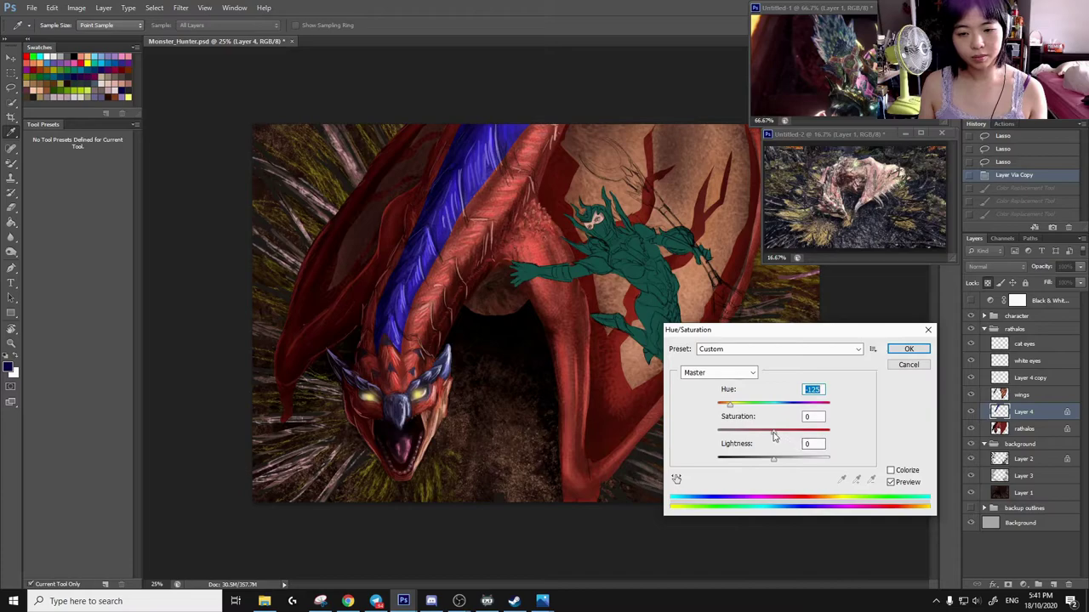
Lower the stripe's saturation to -47, apply it, and zoom in on the head spikes
left_click_drag(773, 430, 757, 430)
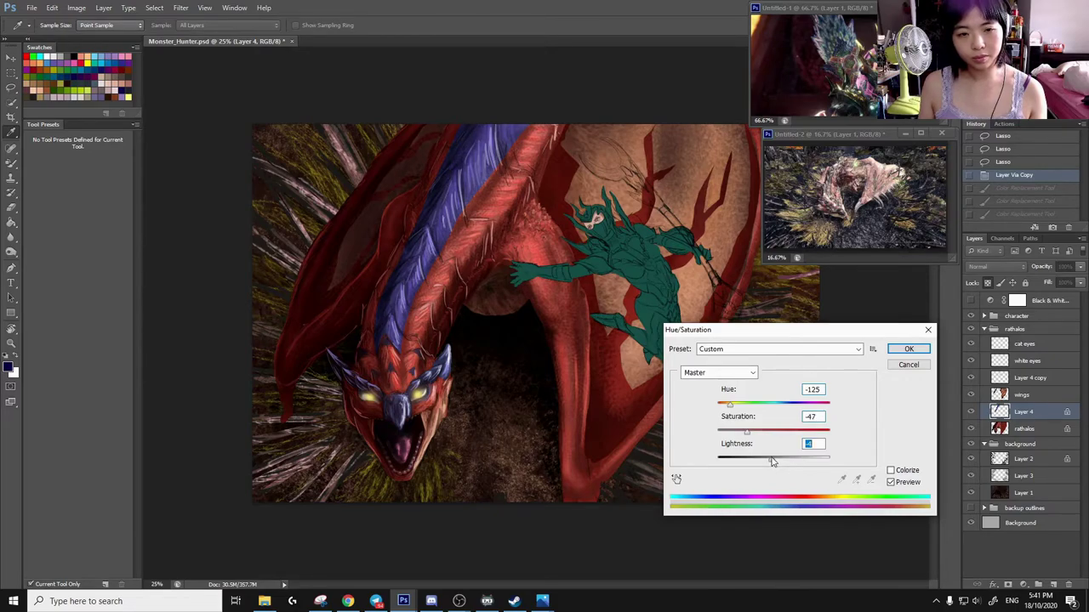
left_click(908, 349)
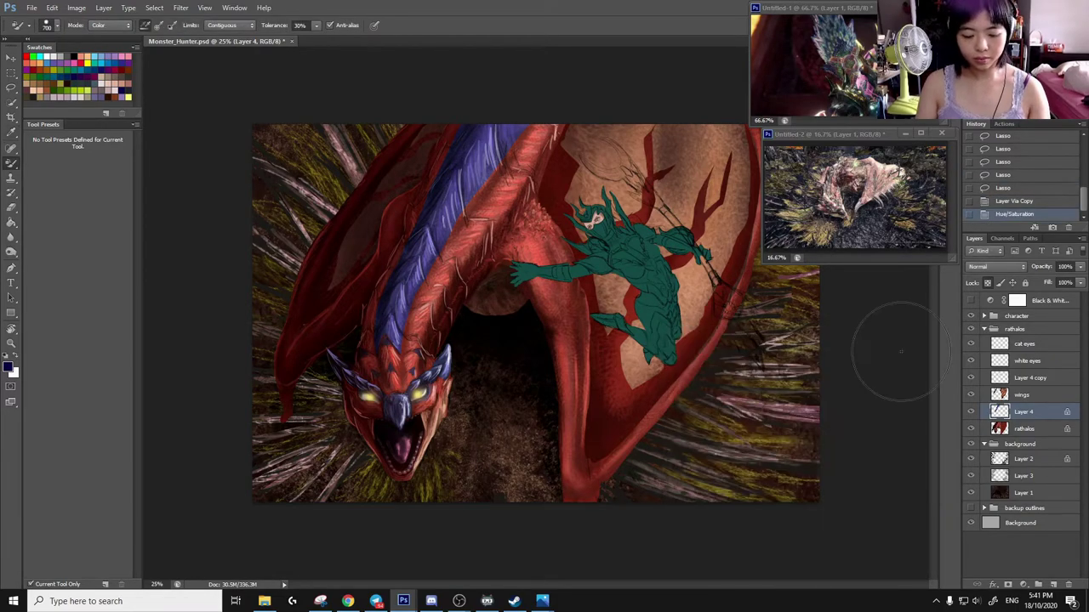
scroll(510, 298, "up", 3)
left_click_drag(476, 272, 629, 289)
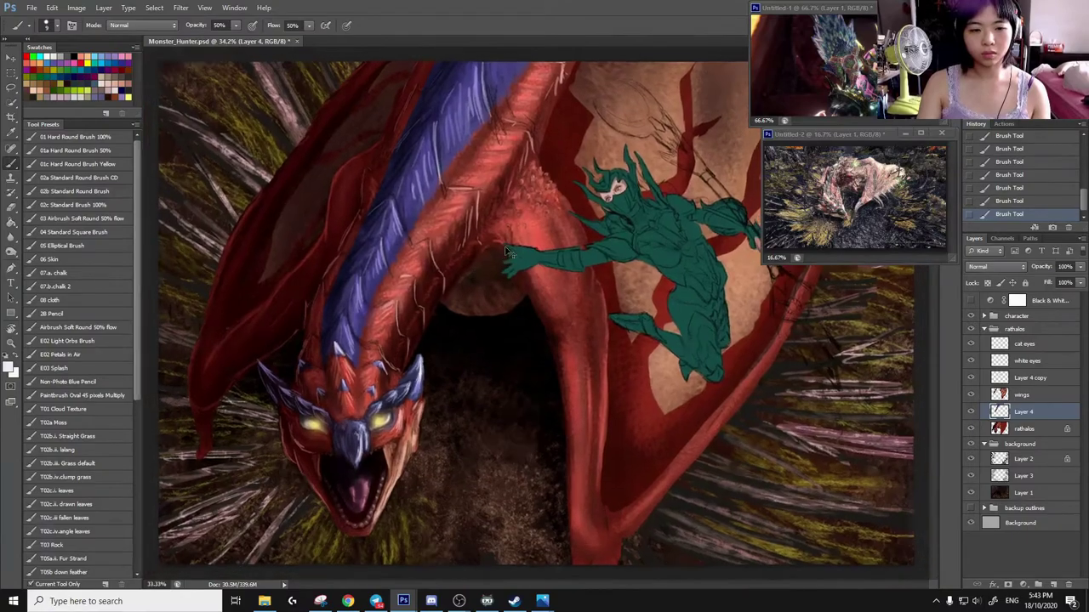
scroll(506, 249, "down", 1)
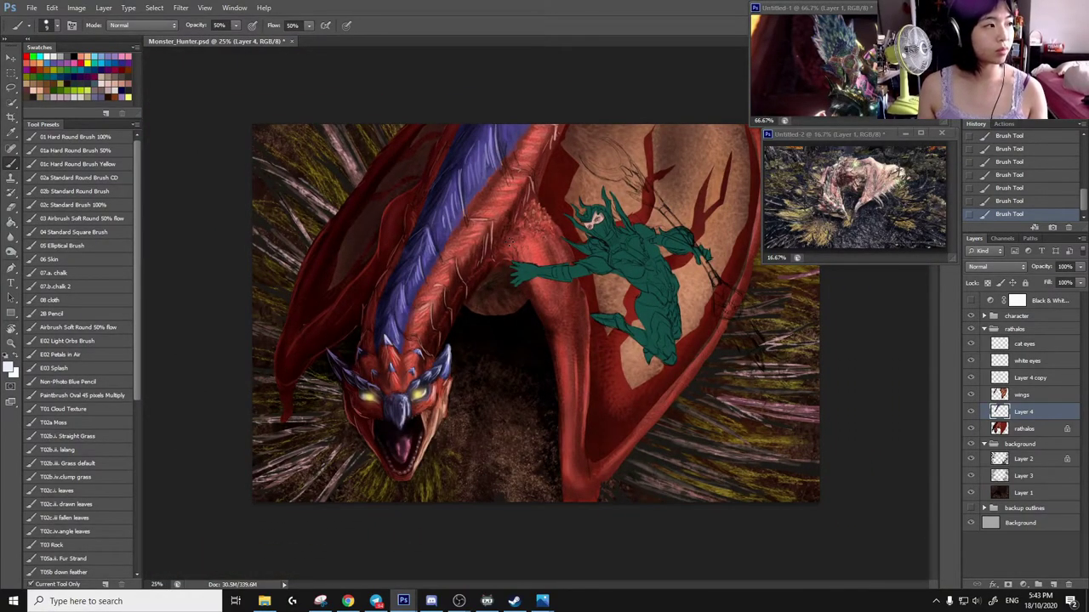
scroll(507, 281, "up", 3)
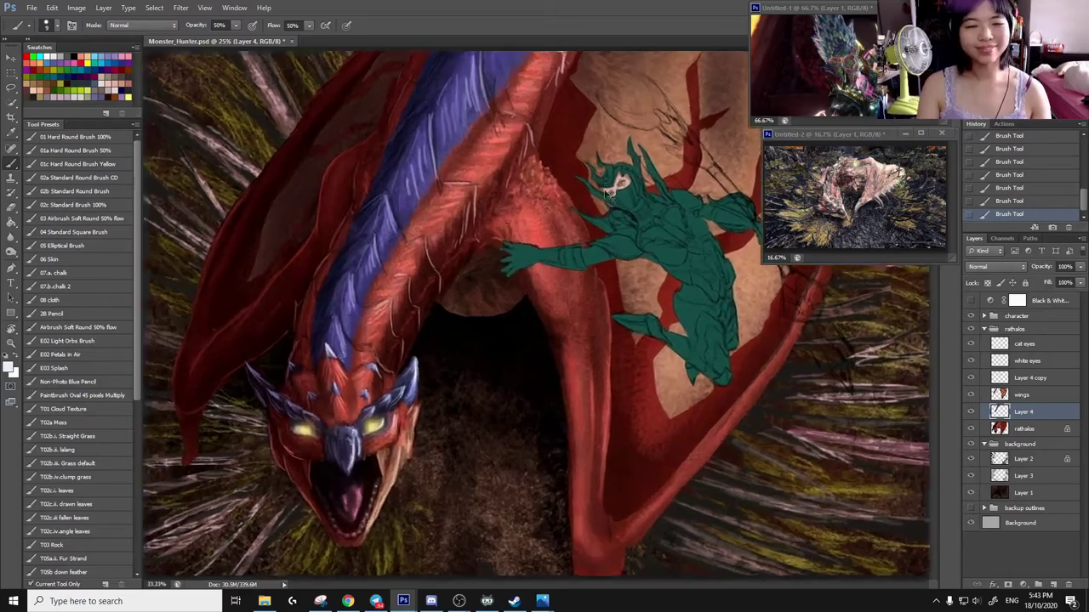
left_click_drag(433, 287, 415, 182)
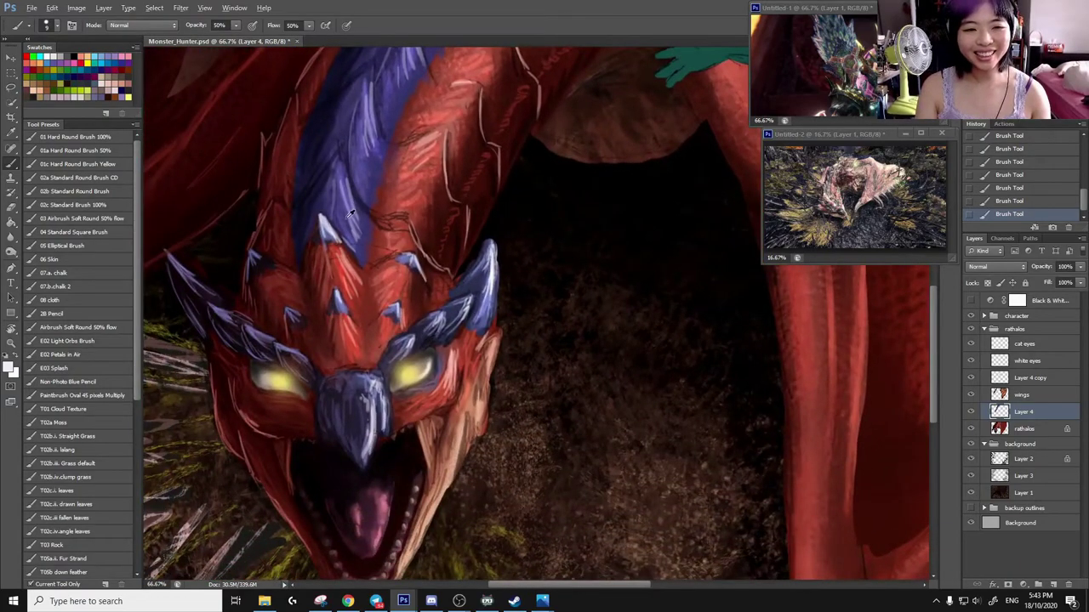
scroll(351, 213, "up", 3)
left_click_drag(383, 255, 526, 170)
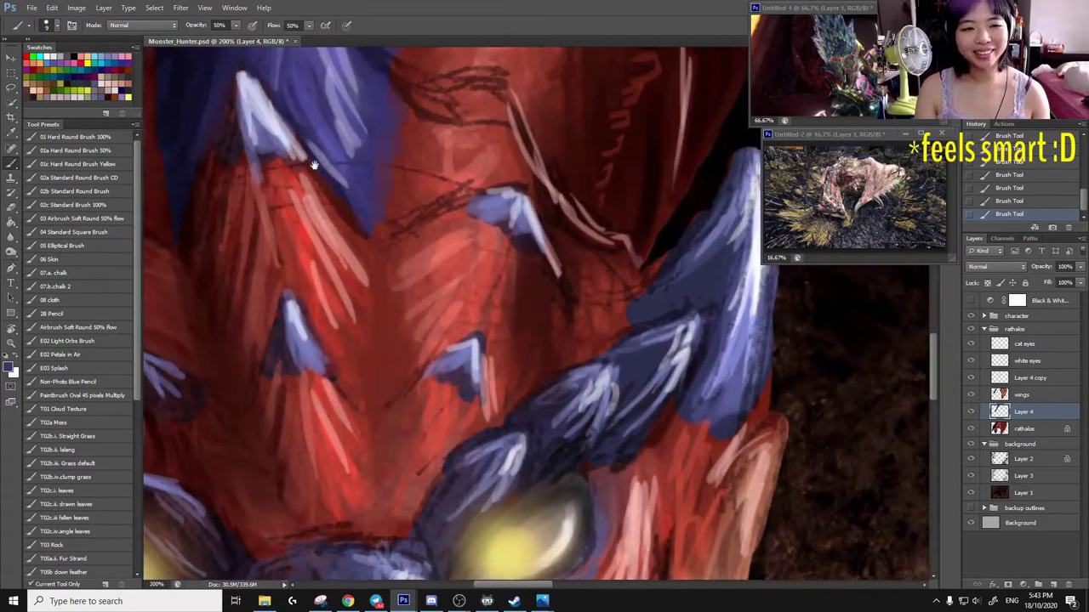
left_click_drag(328, 172, 412, 187)
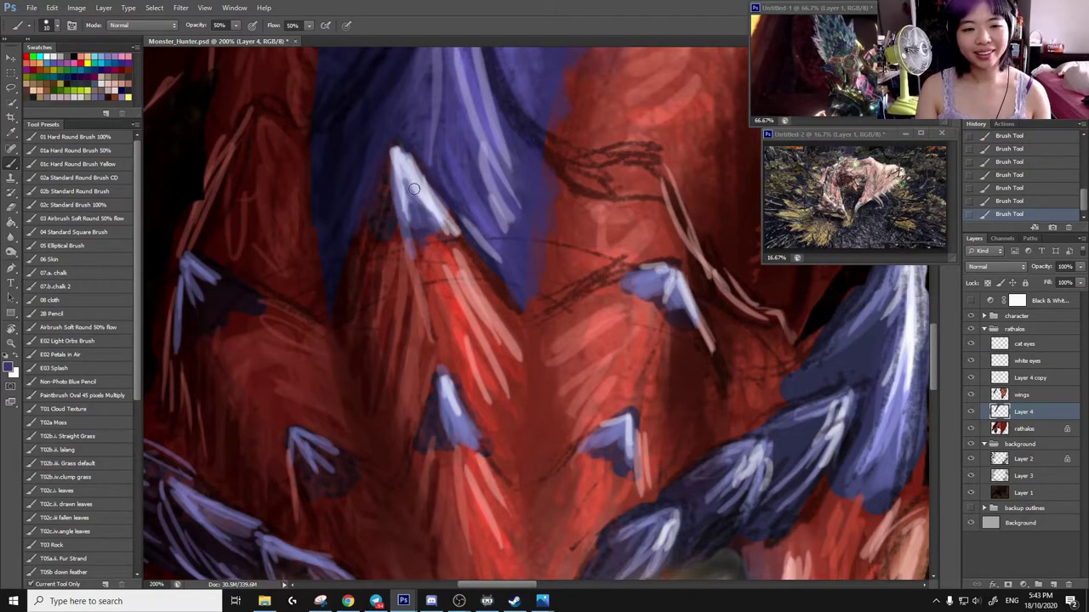
scroll(413, 186, "down", 3)
scroll(413, 186, "down", 3)
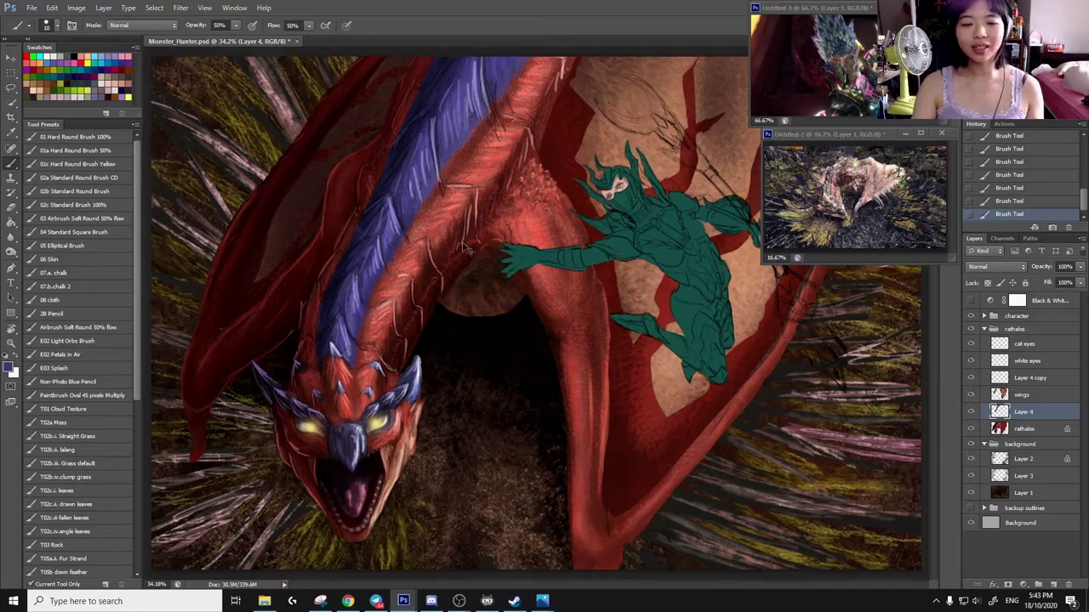
scroll(467, 250, "down", 2)
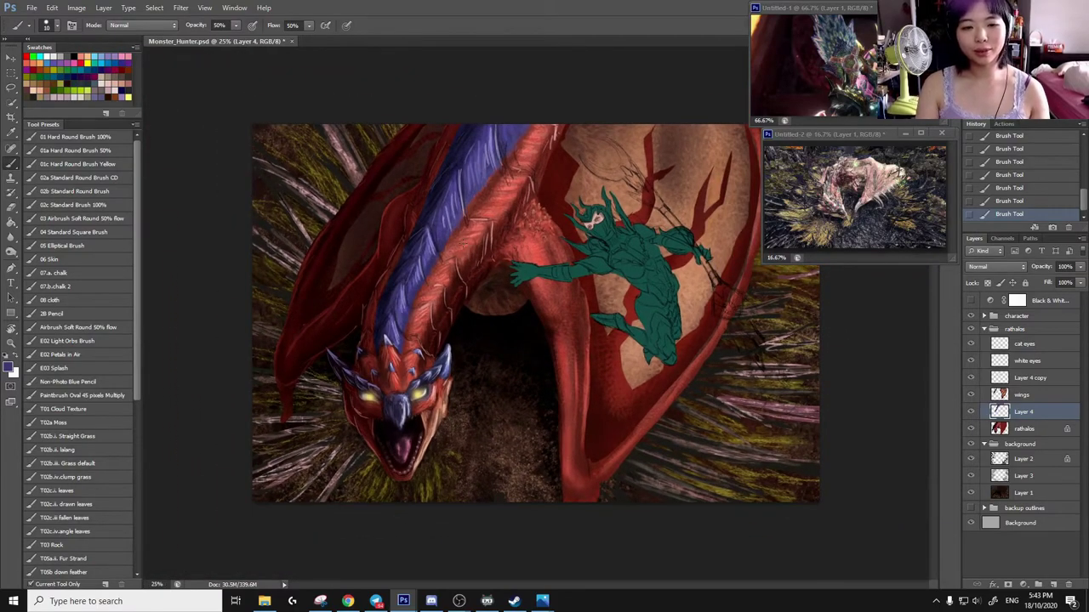
scroll(462, 242, "up", 3)
scroll(462, 242, "up", 3)
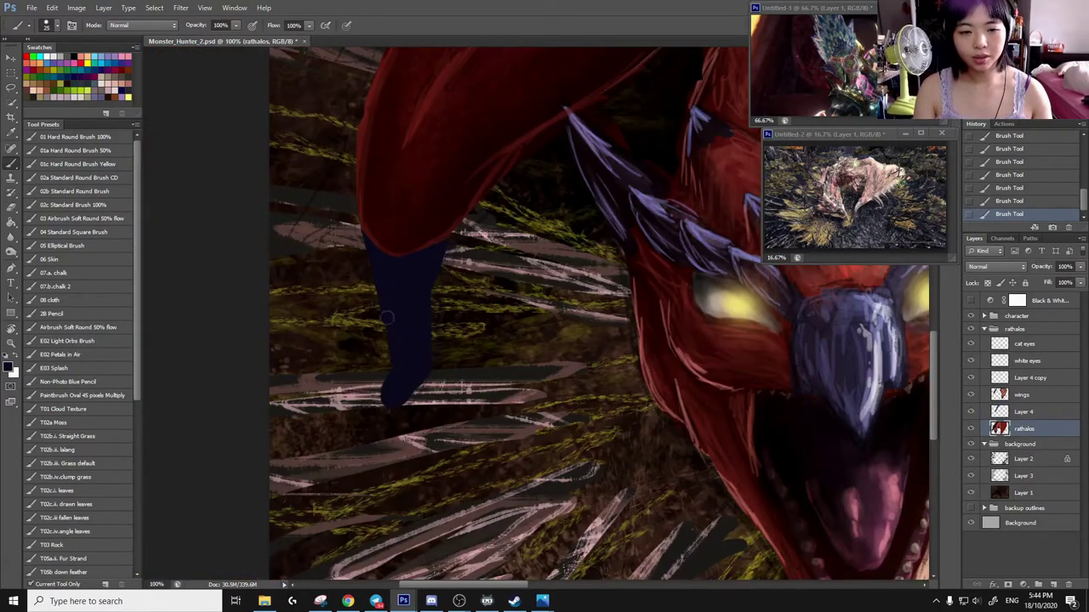
Extend the dark blue down the leg and add light and dark blue streaks
left_click_drag(389, 382, 381, 406)
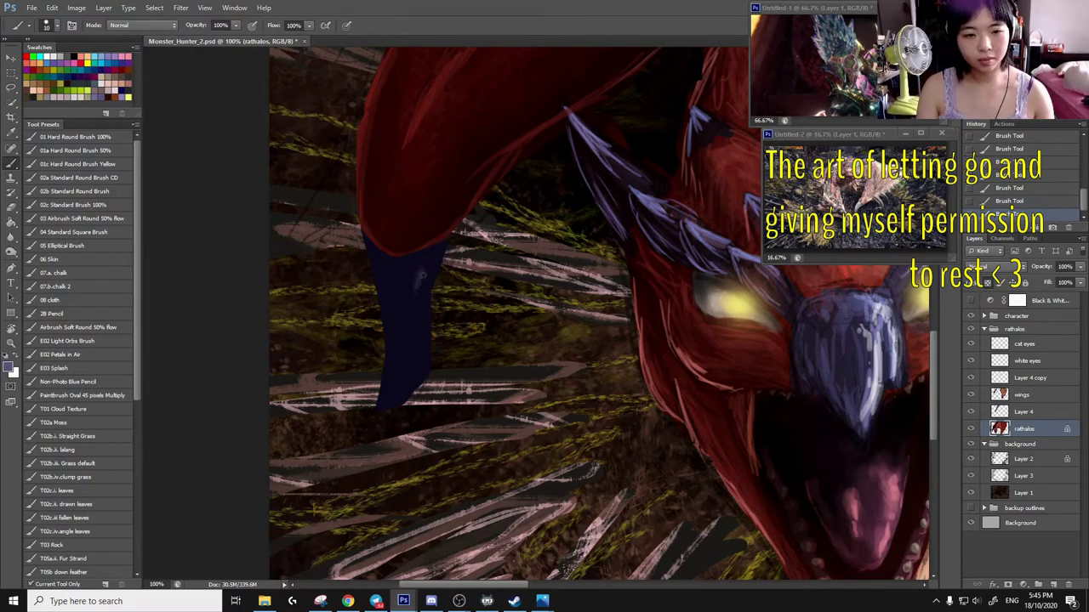
left_click_drag(422, 272, 415, 366)
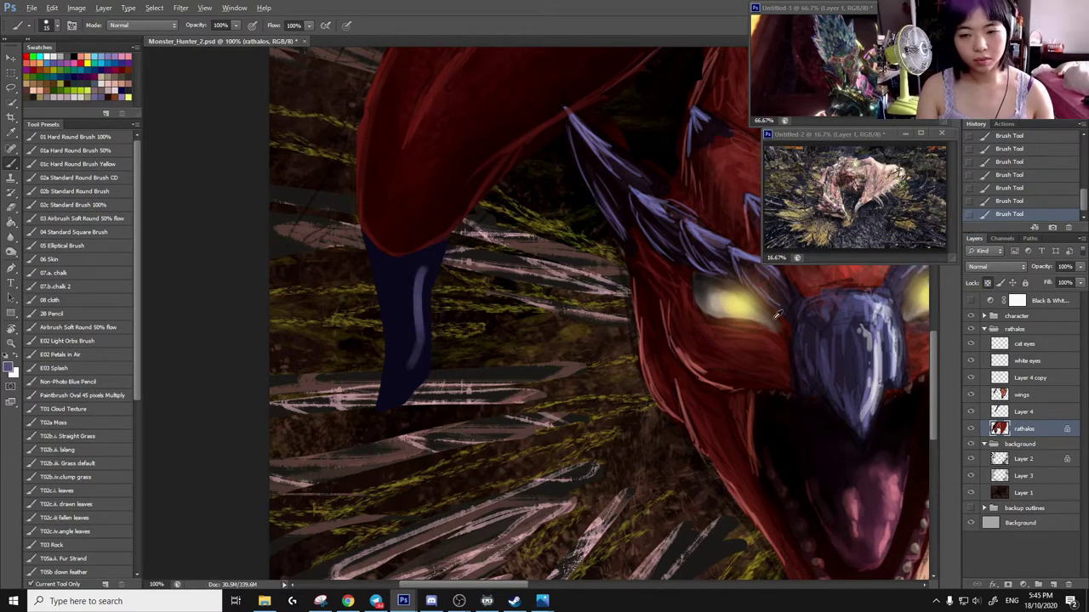
left_click(850, 338, "alt")
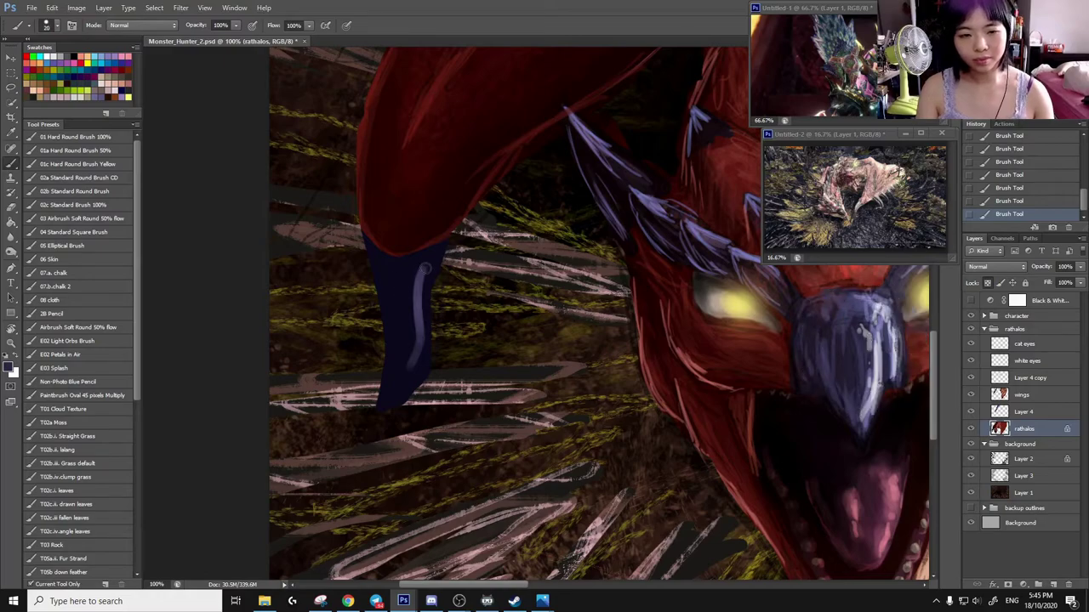
left_click_drag(423, 270, 404, 383)
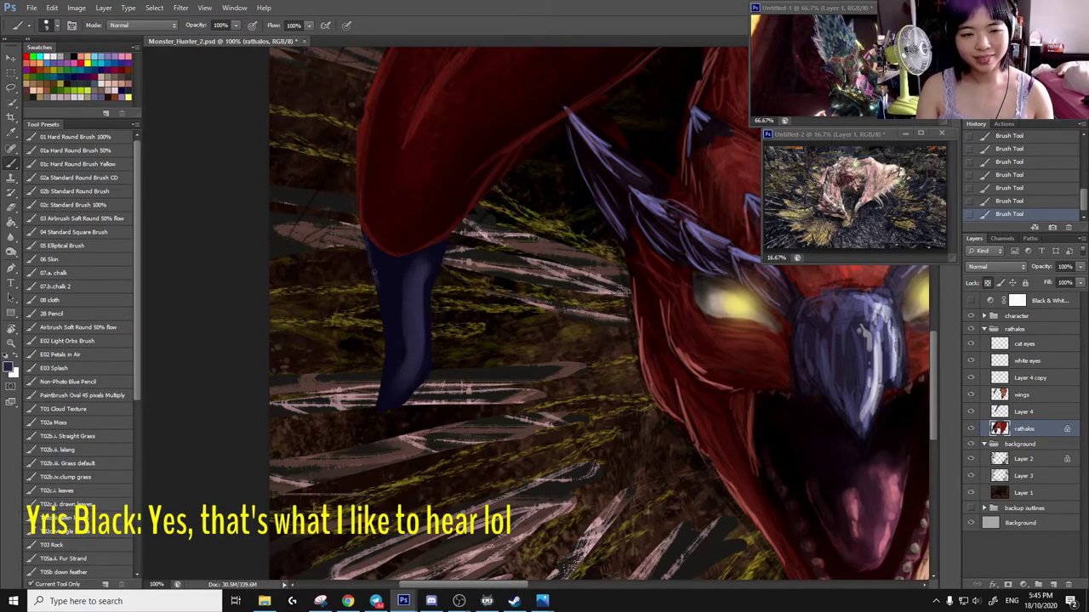
left_click_drag(372, 262, 381, 404)
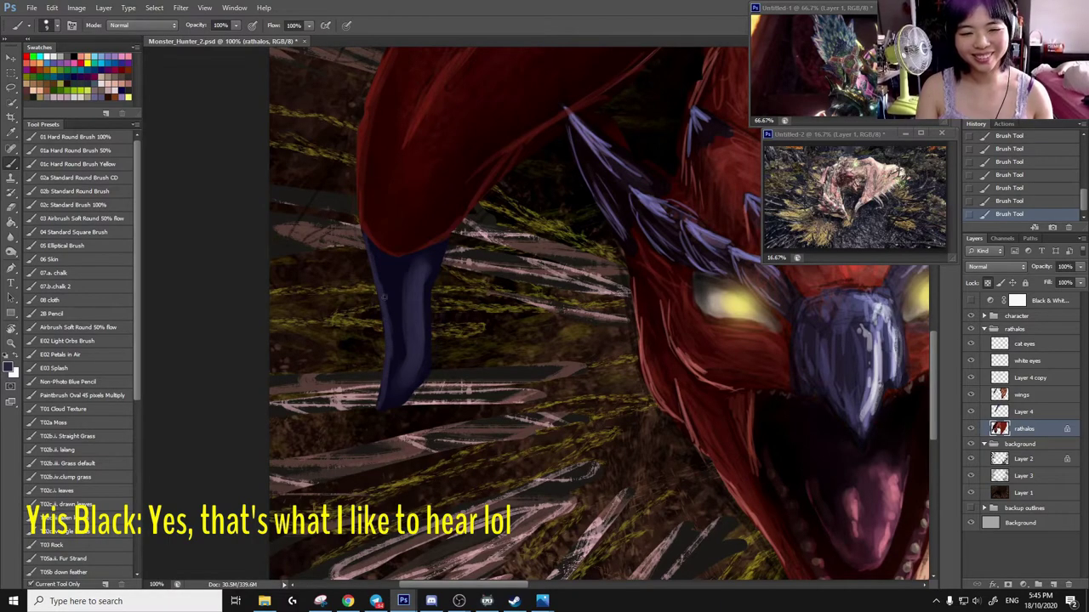
Sample a lighter colour and paint highlights down the talon and its left edge
left_click(737, 252, "alt")
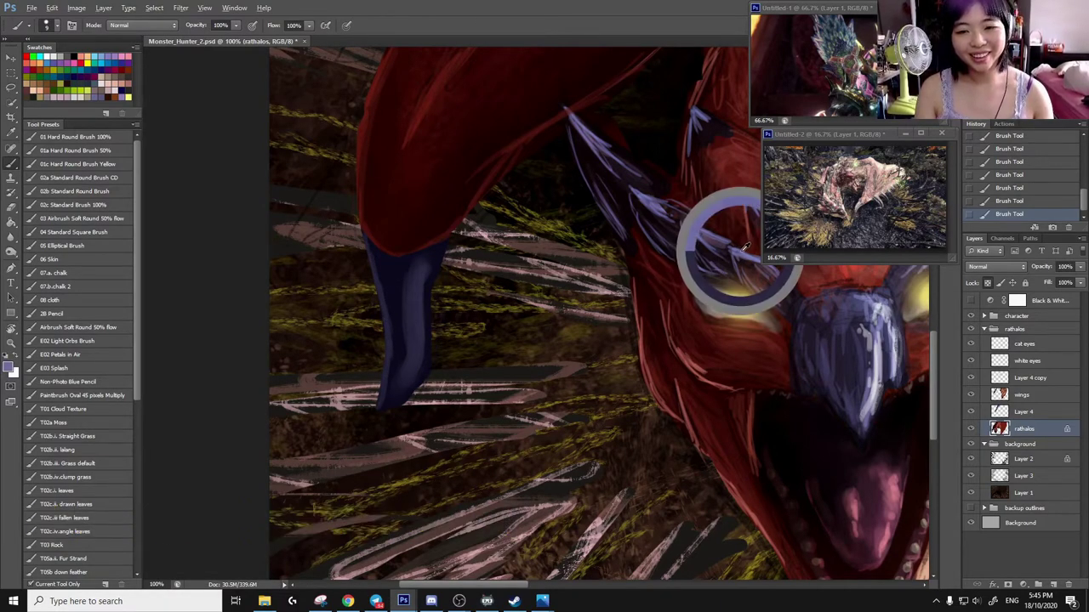
left_click_drag(419, 294, 408, 359)
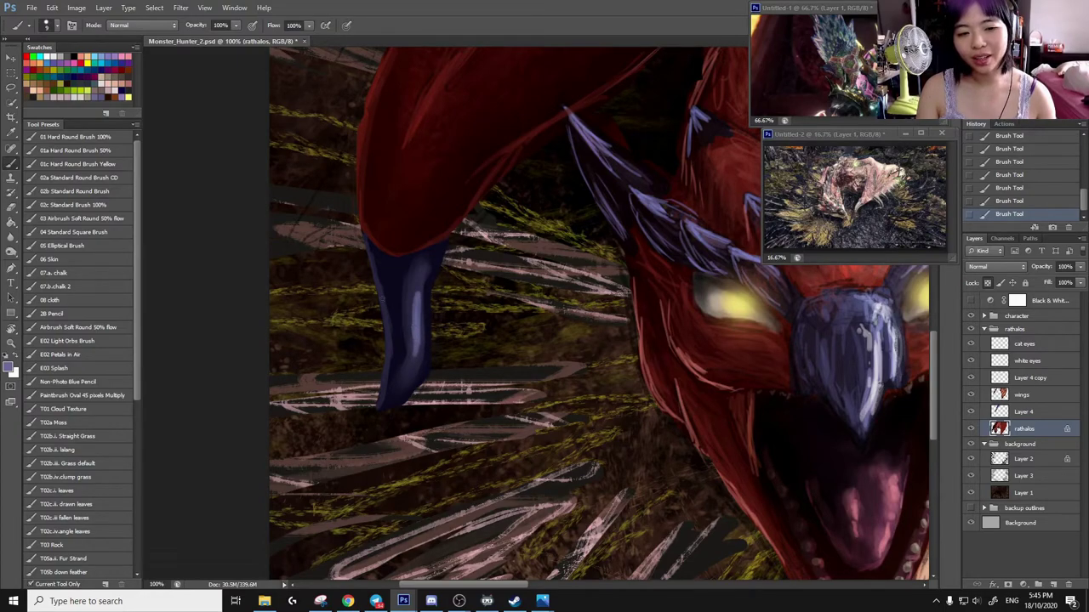
left_click_drag(379, 300, 383, 387)
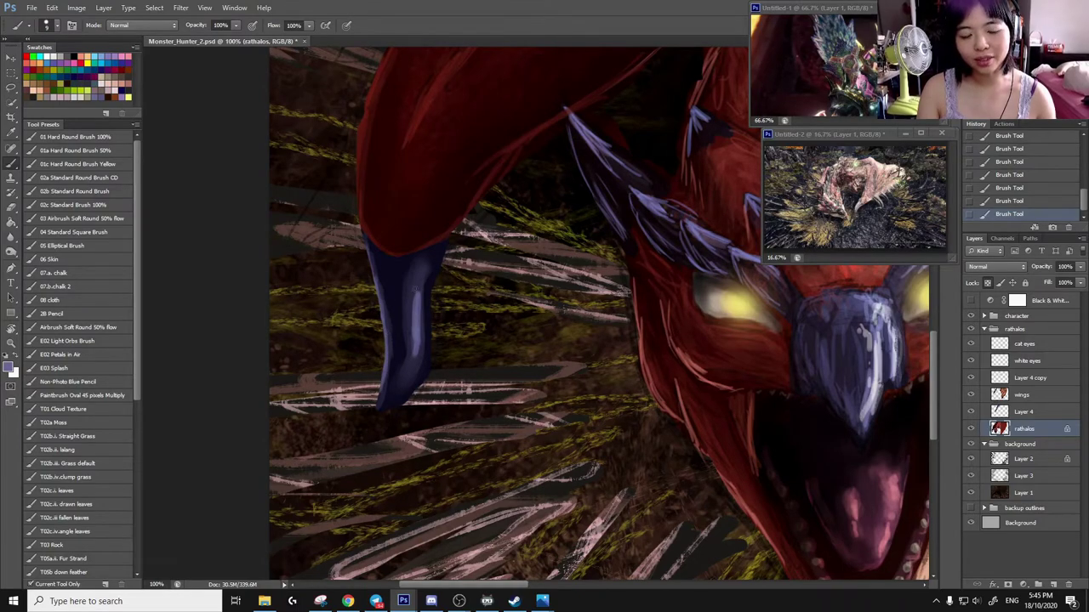
scroll(465, 269, "down", 3)
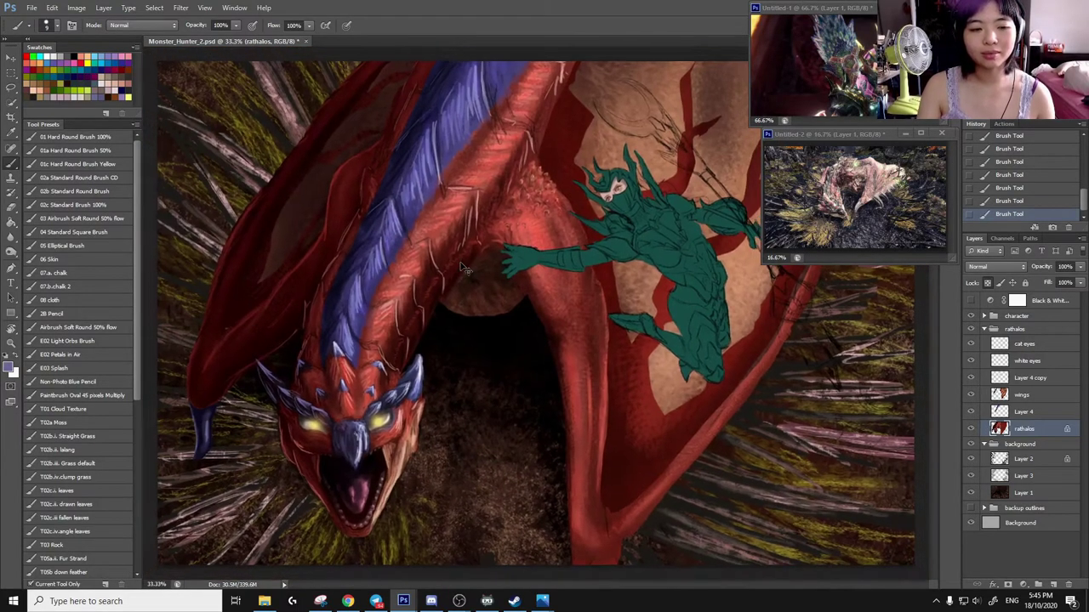
scroll(465, 269, "down", 2)
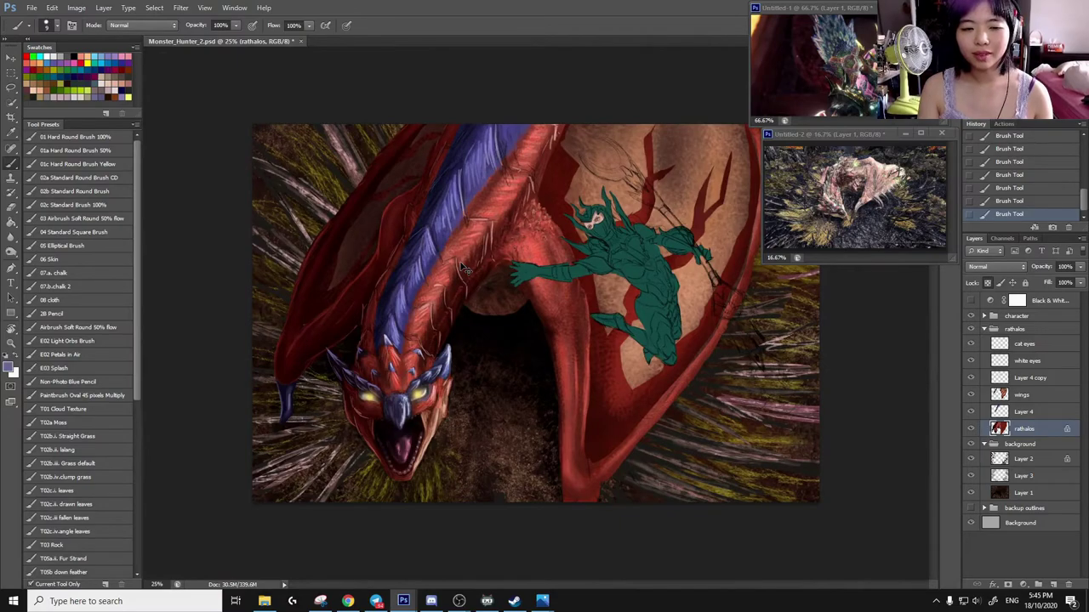
scroll(464, 268, "up", 2)
scroll(465, 268, "up", 2)
Lasso an area near the limb's foot, then deselect and return to the brush
left_click_drag(510, 467, 609, 252)
key("l")
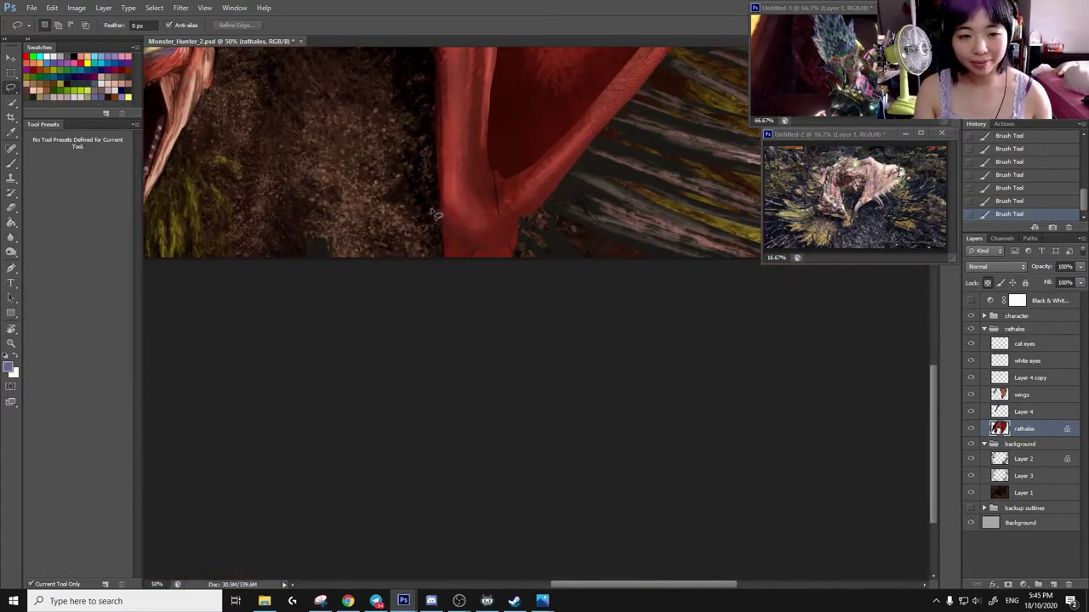
left_click_drag(434, 211, 442, 232)
key("ctrl+d")
key("b")
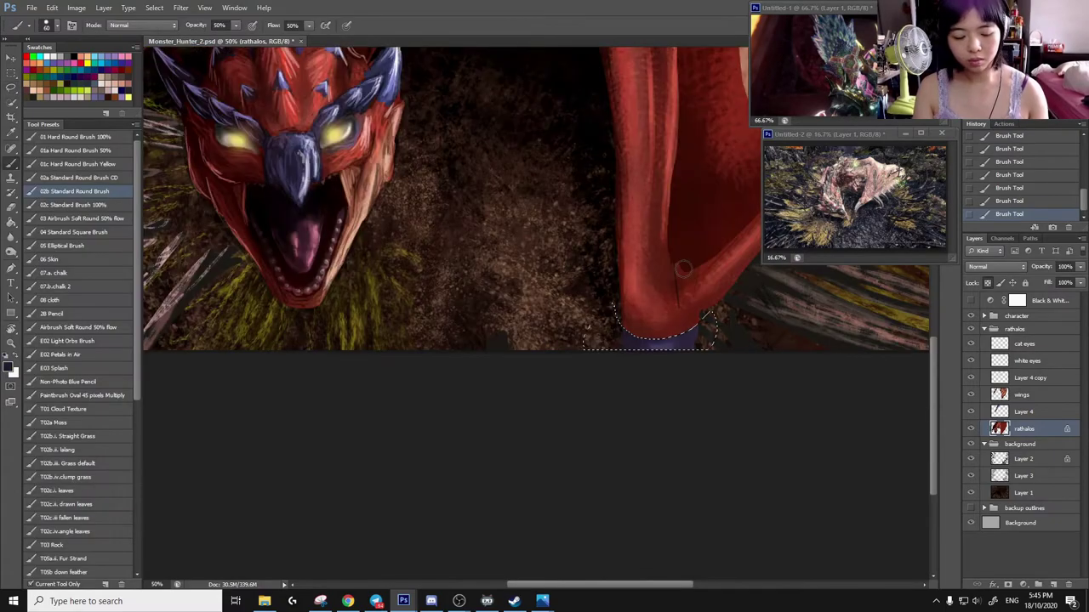
scroll(683, 268, "down", 2)
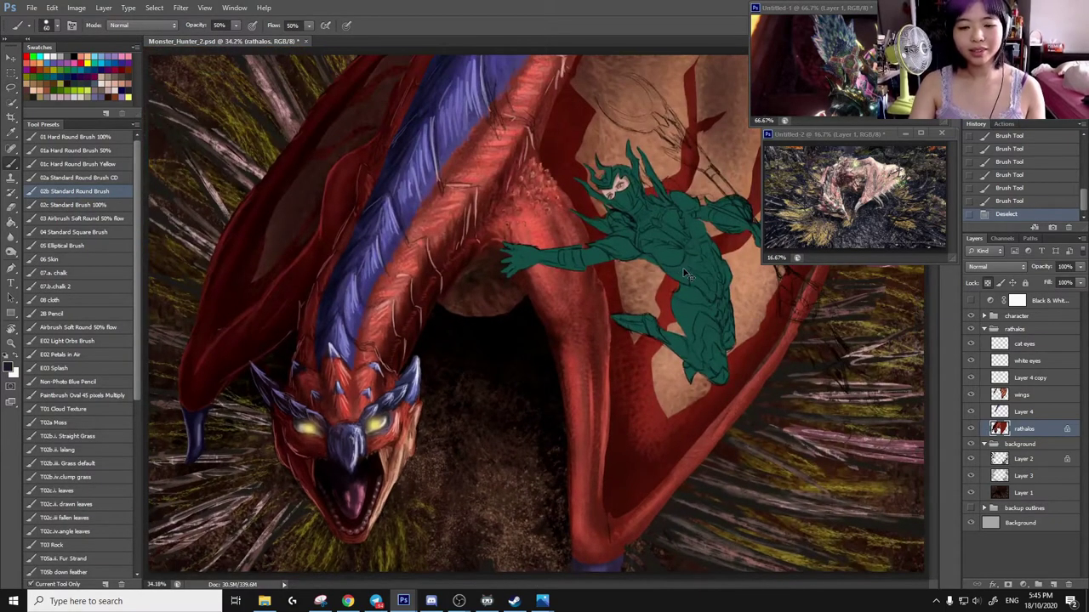
scroll(687, 273, "down", 1)
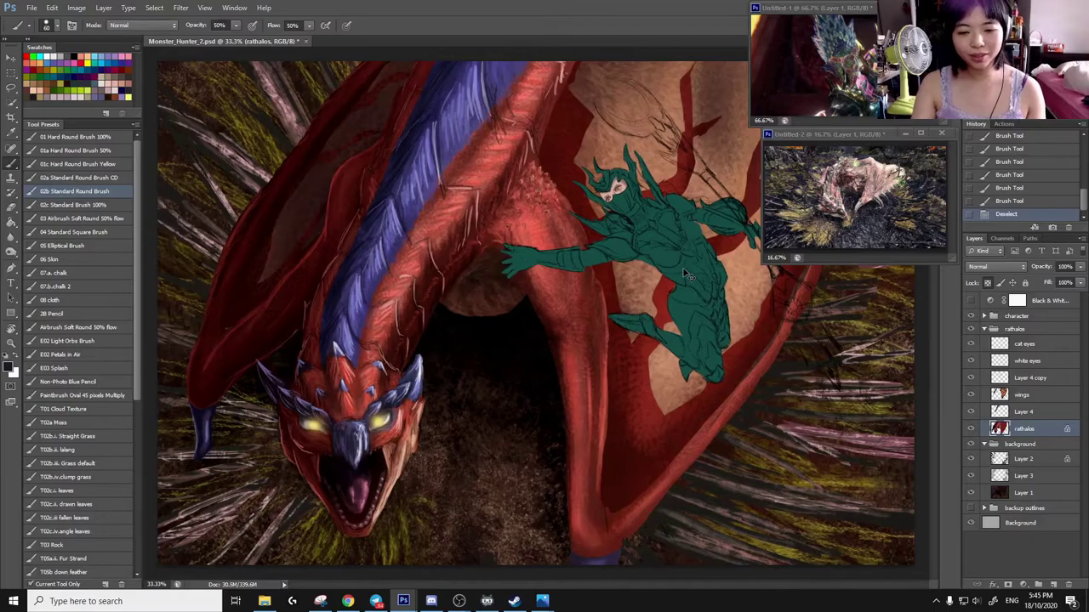
scroll(595, 280, "up", 2)
Delete the stray paint beside and right of the foot using lasso selections
mouse_move(510, 383)
left_mouse_down()
mouse_move(510, 170)
mouse_move(341, 171)
left_mouse_up()
scroll(562, 298, "up", 1)
key("l")
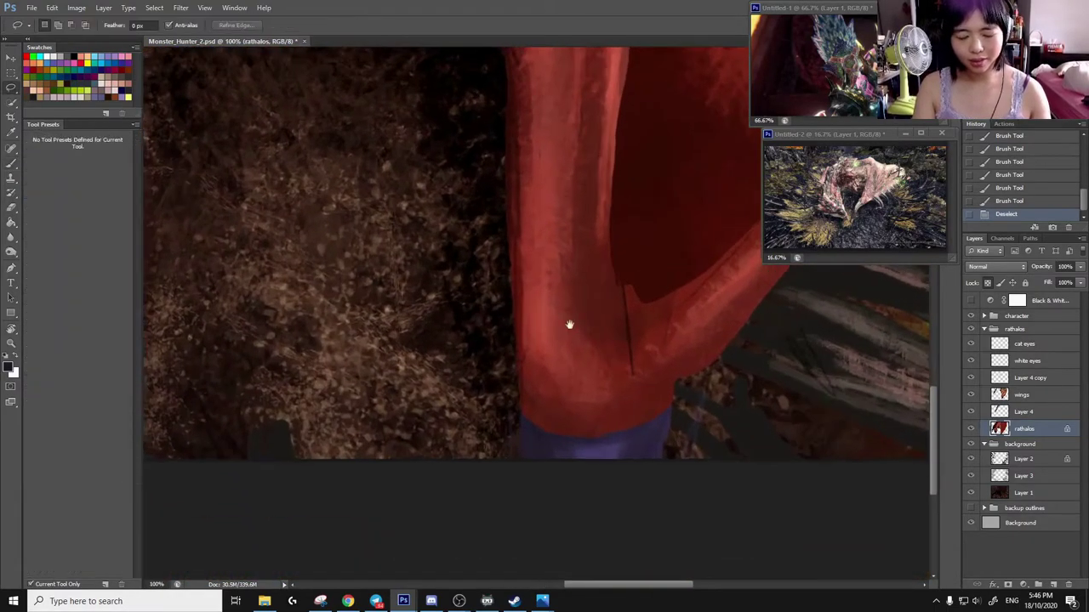
mouse_move(511, 340)
left_mouse_down()
mouse_move(493, 216)
mouse_move(468, 185)
left_mouse_up()
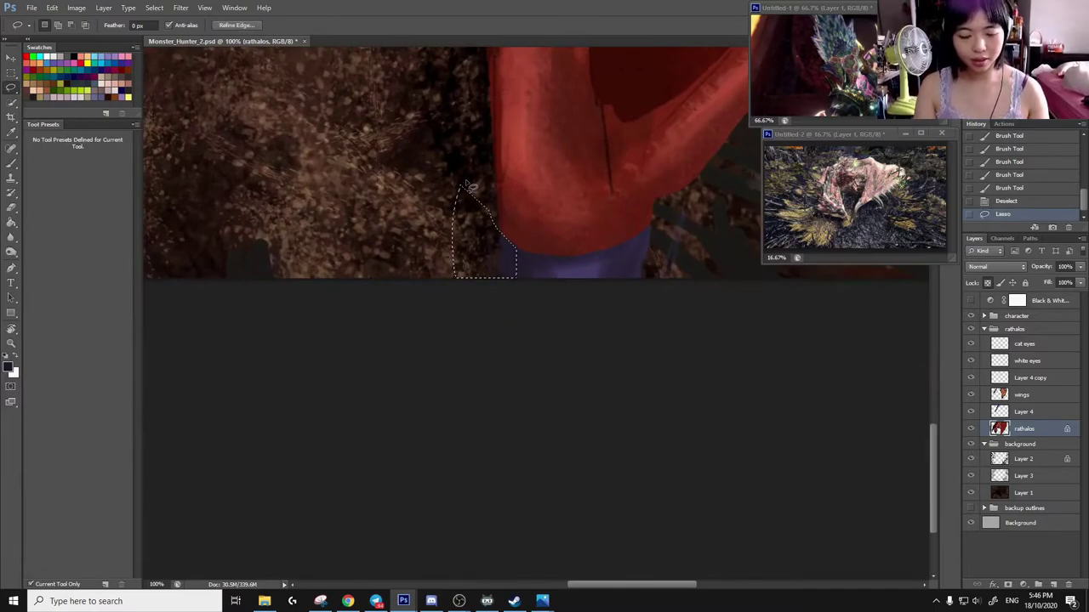
key("Delete")
key("ctrl+d")
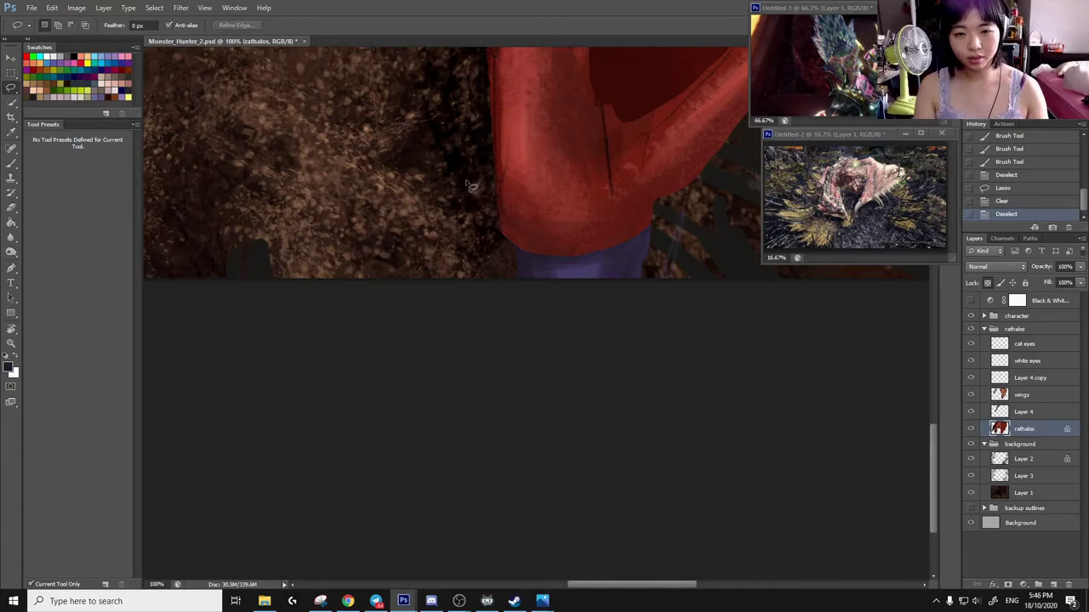
mouse_move(684, 197)
left_mouse_down()
mouse_move(648, 237)
mouse_move(697, 204)
left_mouse_up()
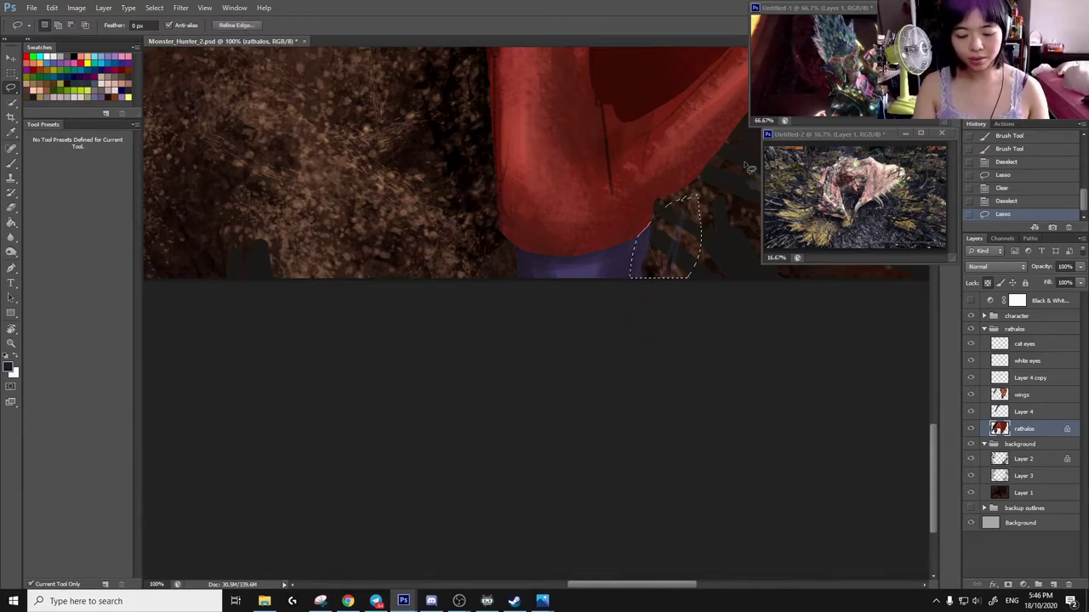
key("Delete")
key("ctrl+d")
Zoom out and flip the canvas horizontally to check the composition, then flip it back
key("b")
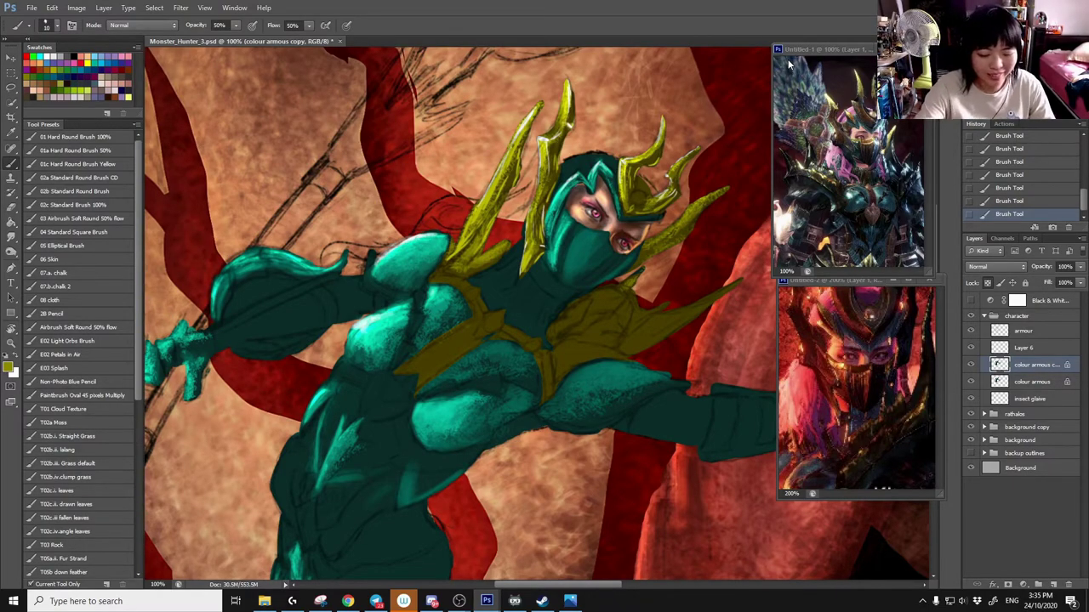
key("ctrl+minus")
key("ctrl+minus")
key("ctrl+minus")
key("ctrl+minus")
key("ctrl+minus")
key("alt+i")
key("Down")
key("Down")
key("Down")
key("Return")
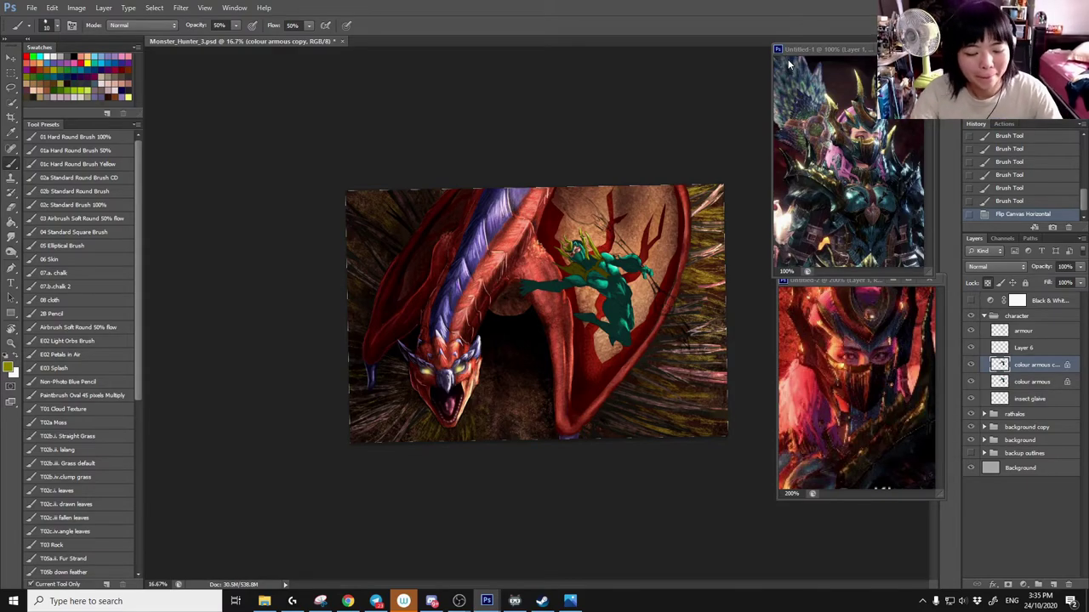
key("alt+i")
key("g")
key("h")
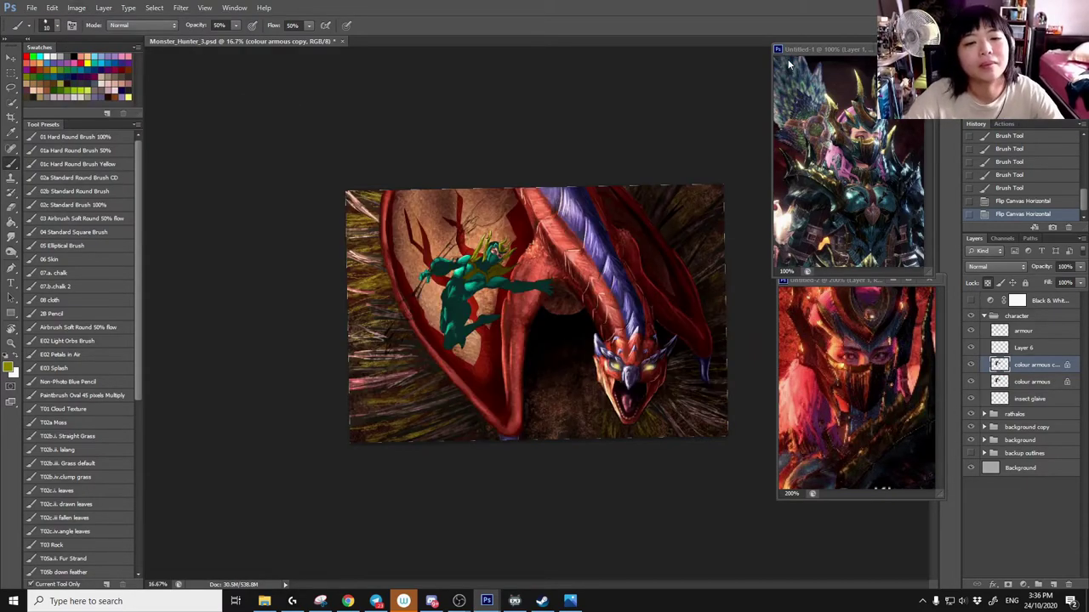
scroll(468, 280, "up", 1)
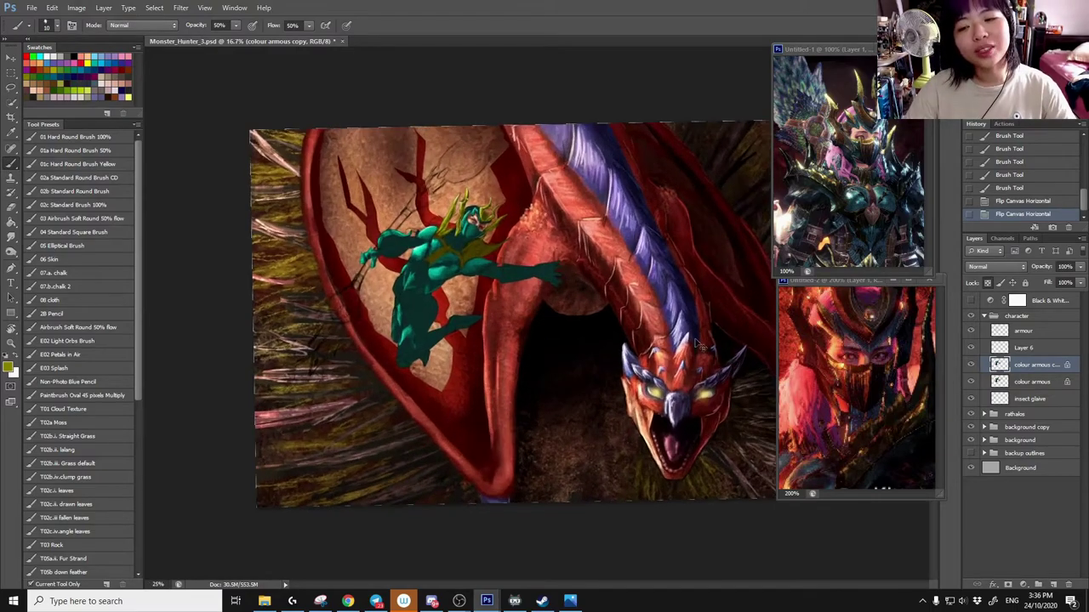
scroll(681, 255, "up", 1)
scroll(672, 251, "up", 1)
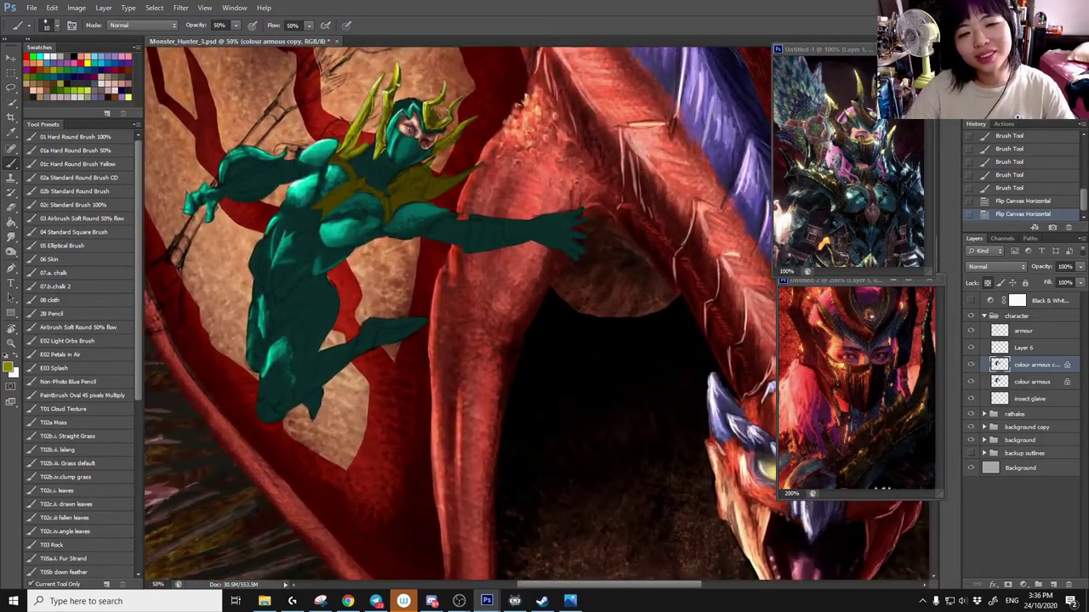
Paint brighter yellow strokes on the helmet spikes, undo some, and add a yellow accent
left_click_drag(510, 256, 461, 209)
scroll(461, 209, "down", 1)
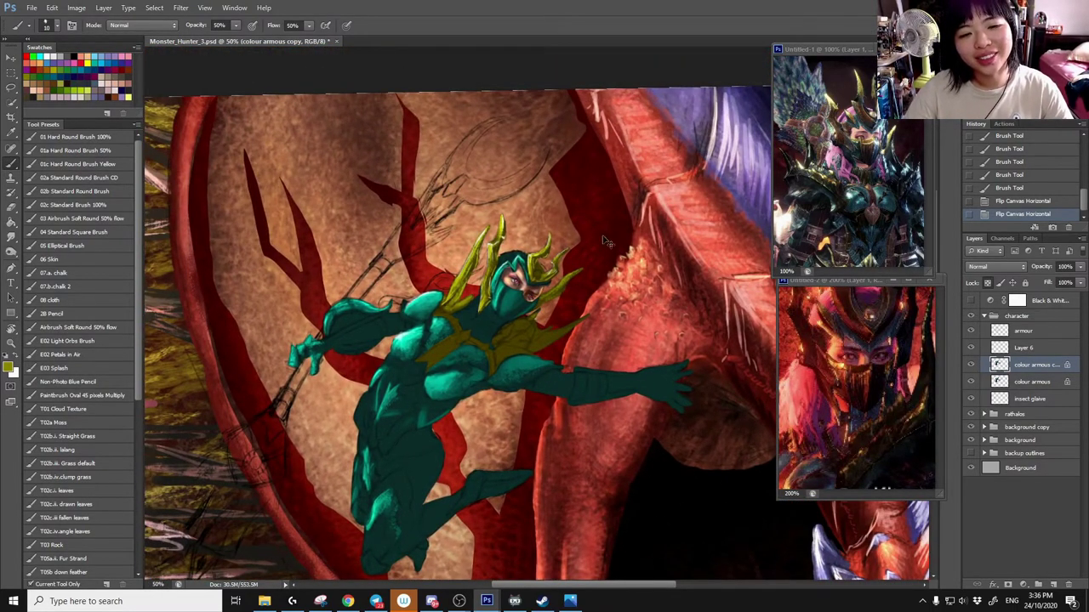
scroll(510, 272, "up", 2)
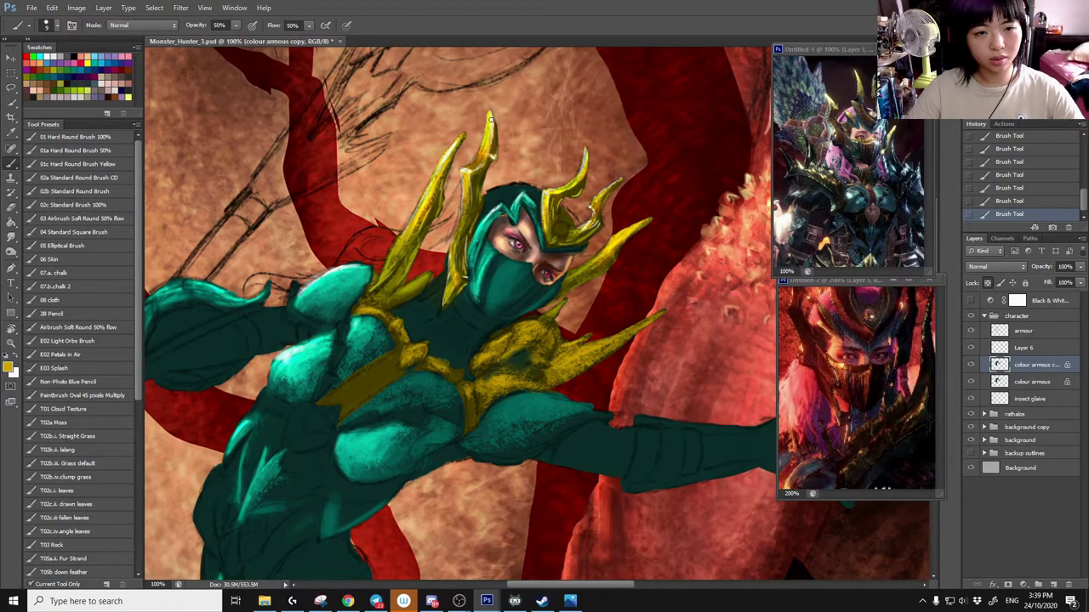
left_click_drag(494, 187, 476, 226)
left_click_drag(476, 170, 463, 234)
left_click_drag(485, 195, 446, 272)
key("ctrl+z")
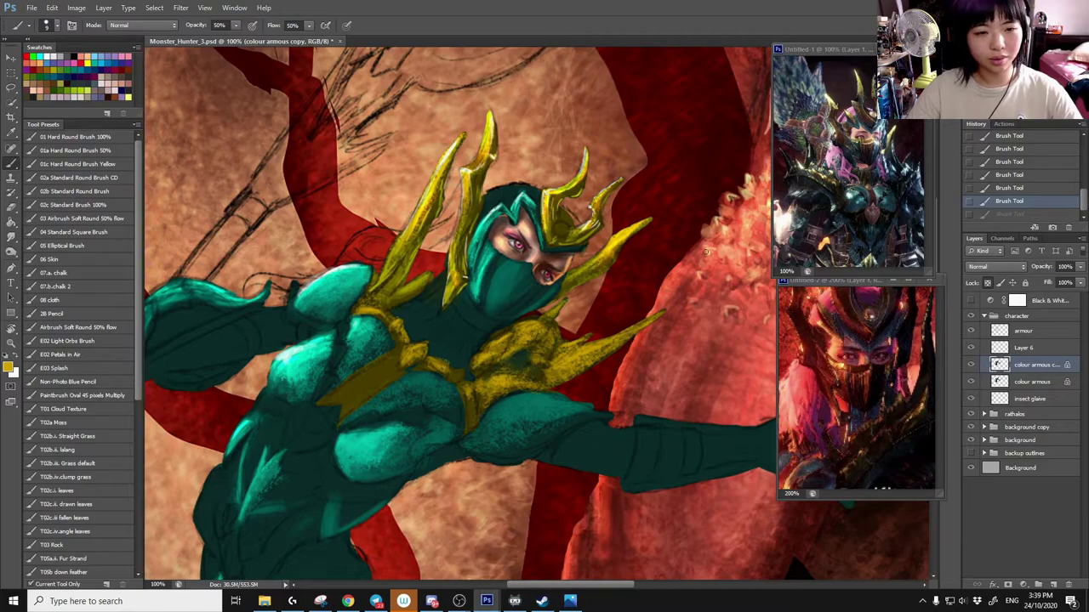
left_click_drag(439, 365, 460, 375)
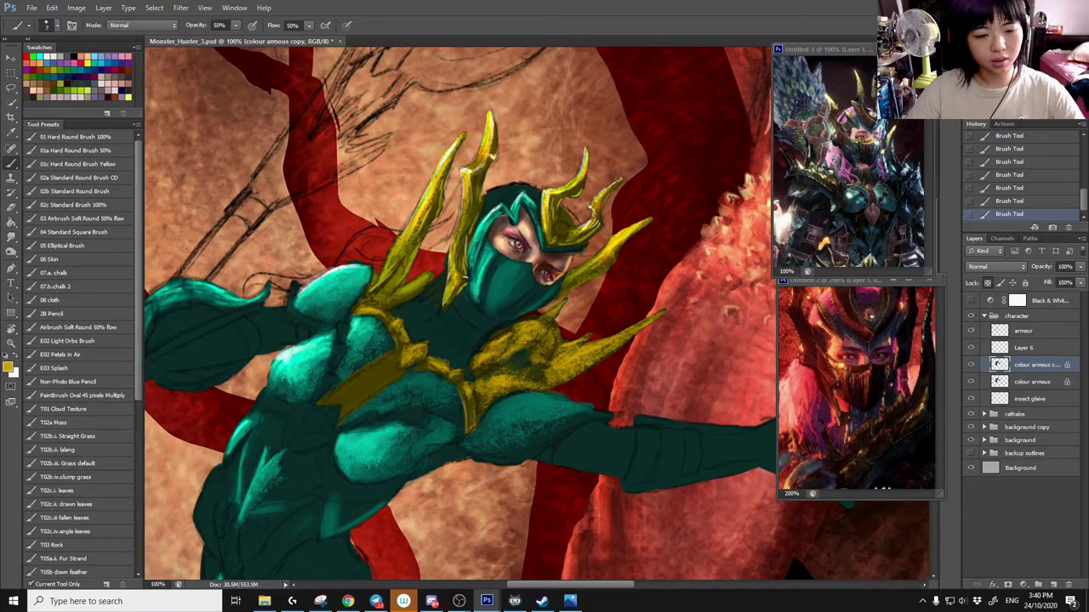
Sample the armour yellow and paint darker yellow shading on the shoulder spike
left_click_drag(486, 405, 523, 396)
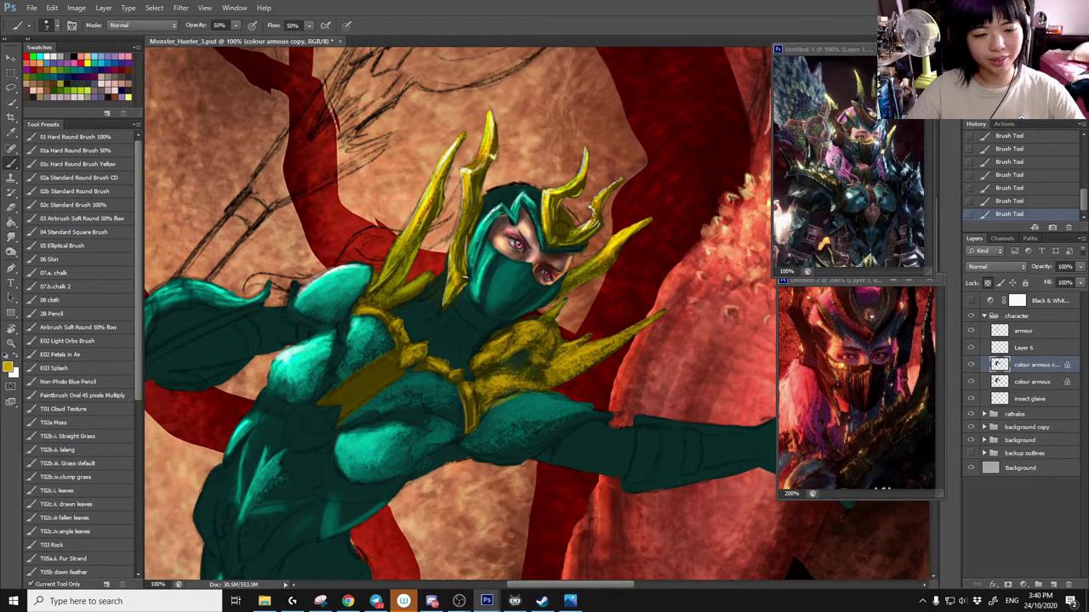
key("ctrl+alt+z")
key("ctrl+alt+z")
key("ctrl+alt+z")
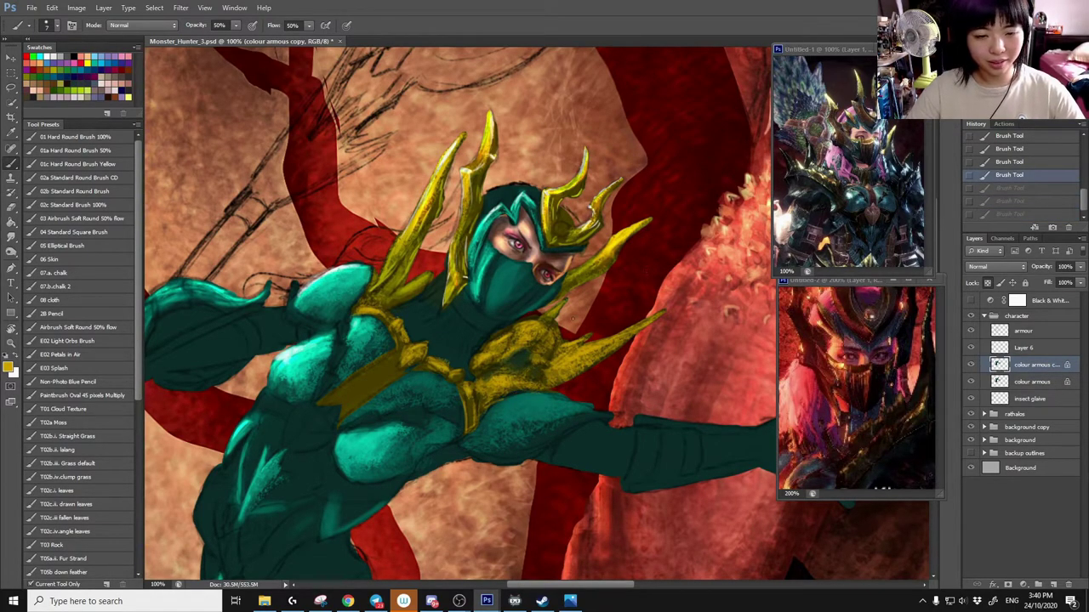
left_click(553, 346, "alt")
key("ctrl+shift+z")
key("ctrl+shift+z")
key("ctrl+shift+z")
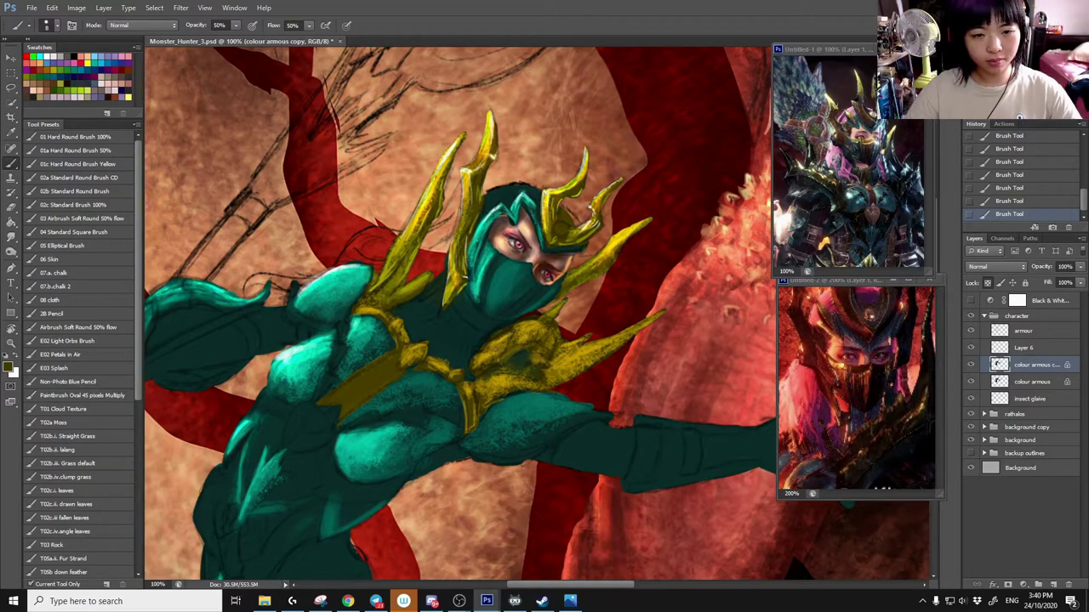
mouse_move(585, 347)
left_mouse_down()
mouse_move(551, 366)
mouse_move(562, 374)
left_mouse_up()
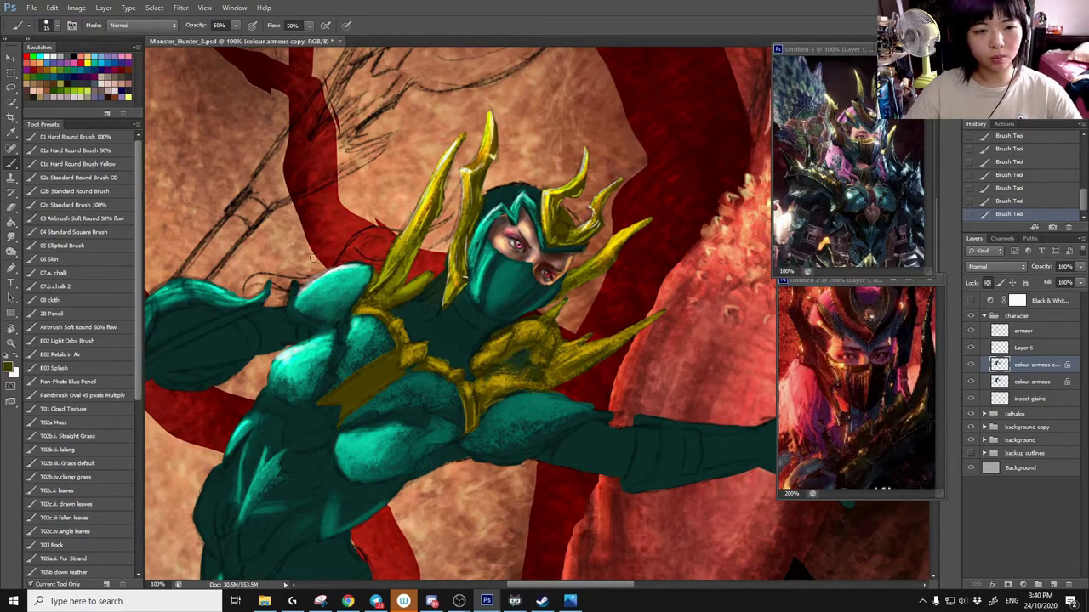
left_click(415, 196, "alt")
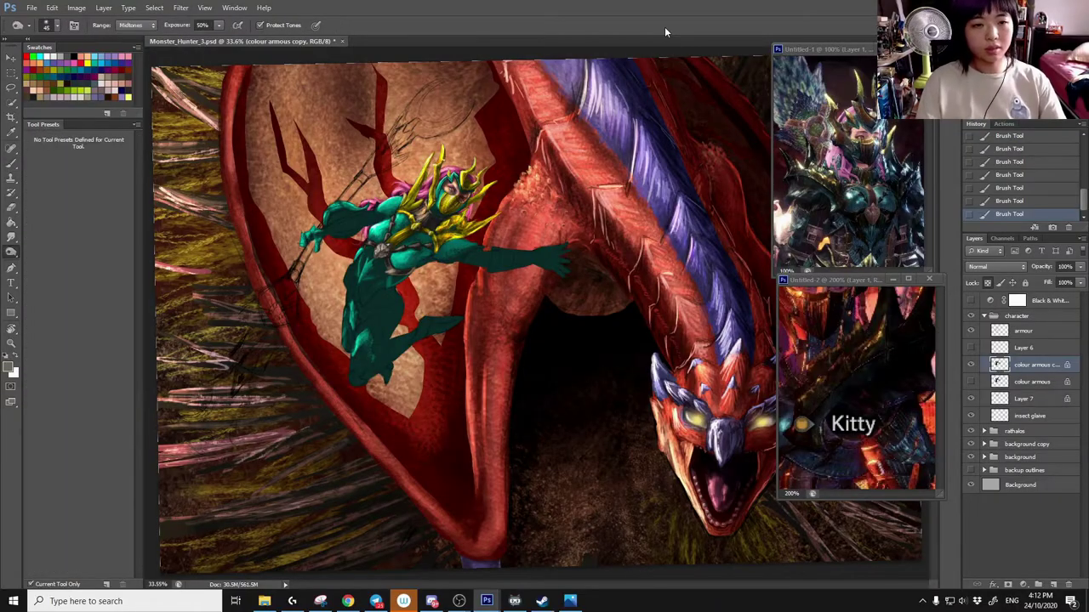
Add a Selective Color adjustment layer and set its Colors range to Yellows
key("ctrl+plus")
key("ctrl+plus")
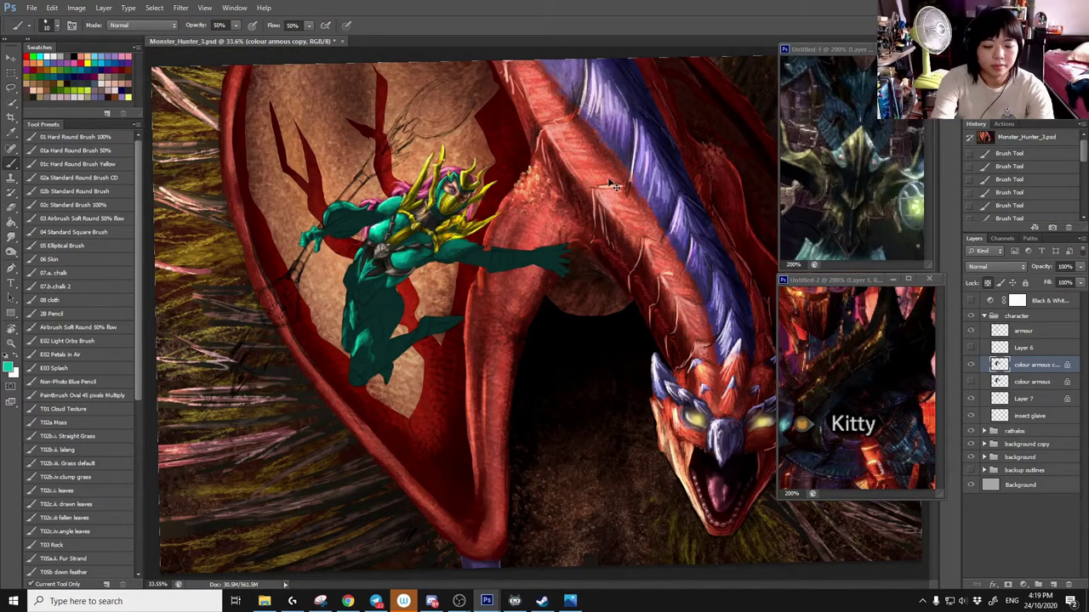
scroll(608, 183, "down", 2)
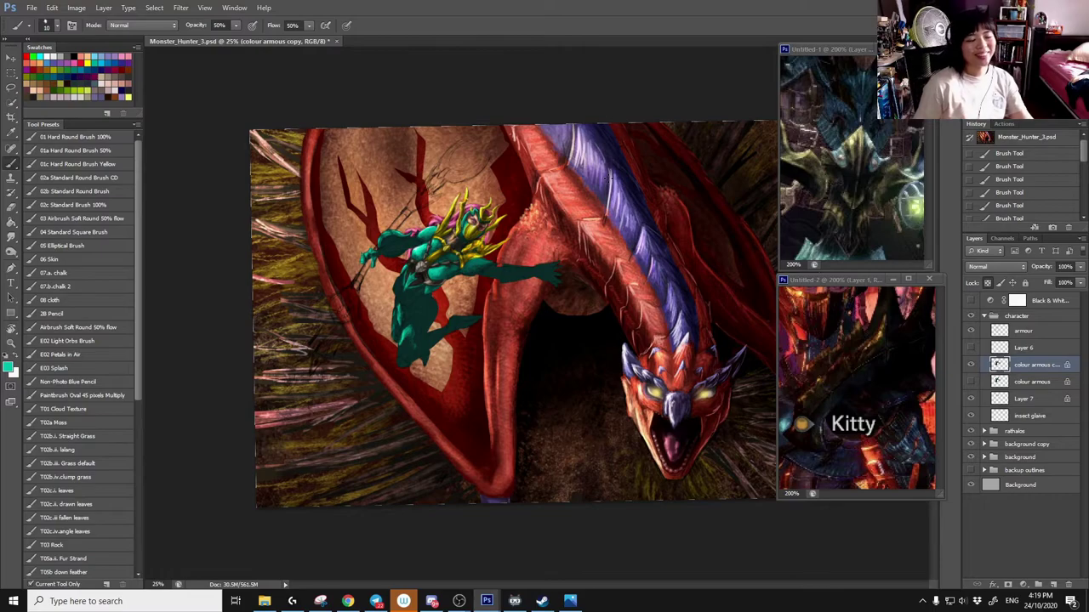
left_click(1023, 585)
left_click(1018, 576)
left_click(838, 97)
left_click(827, 118)
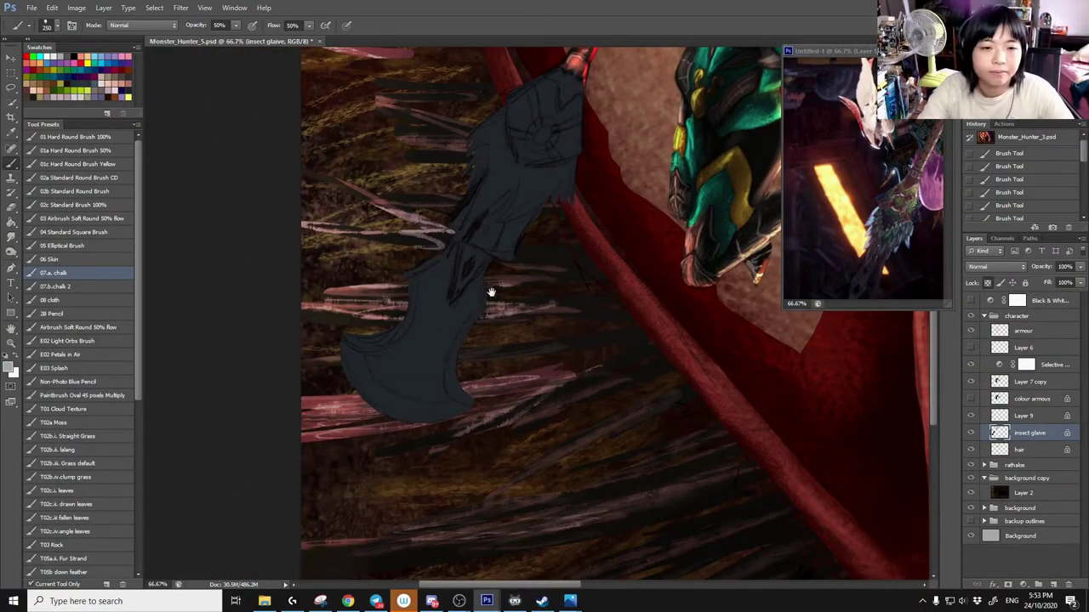
Paint a grey stroke down the glaive blade and undo the failed blade strokes
mouse_move(429, 205)
left_mouse_down()
mouse_move(474, 281)
mouse_move(451, 306)
mouse_move(489, 247)
left_mouse_up()
key("ctrl+z")
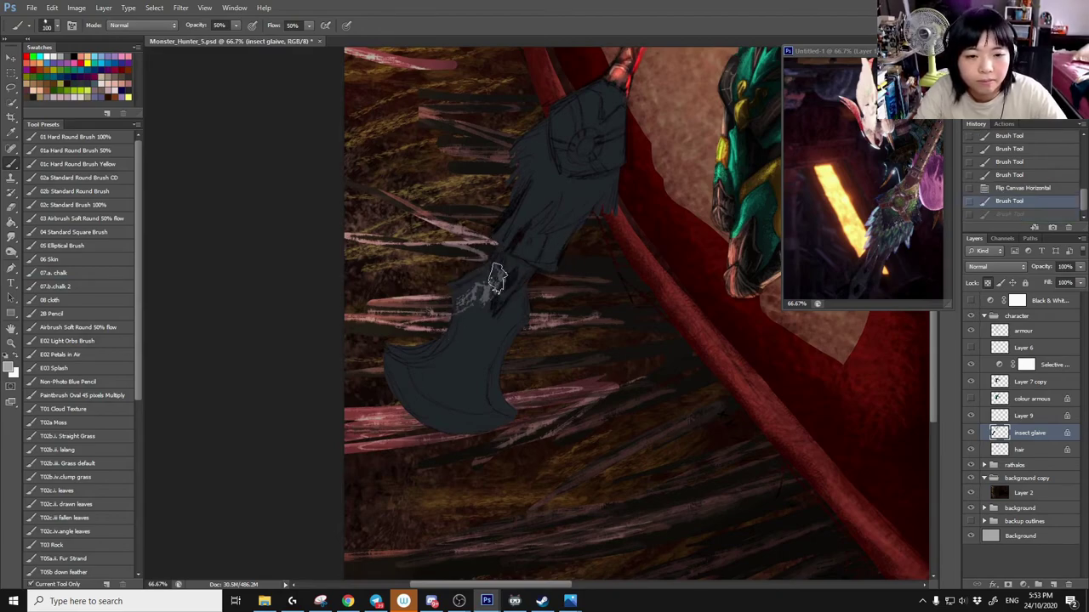
key("ctrl+z")
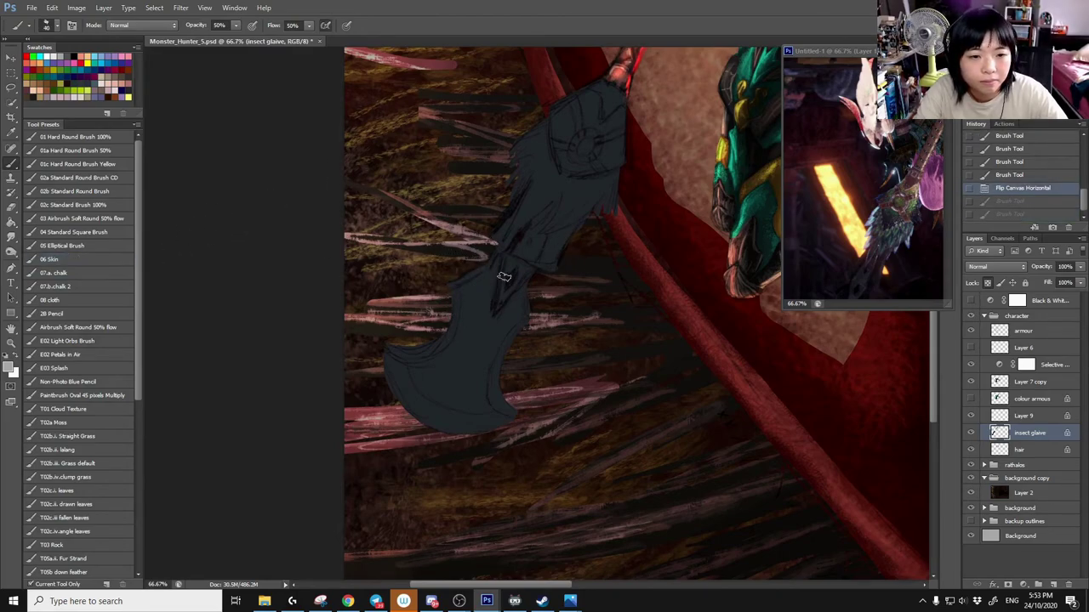
mouse_move(463, 257)
left_mouse_down()
mouse_move(502, 279)
mouse_move(484, 281)
mouse_move(442, 332)
mouse_move(460, 353)
mouse_move(447, 373)
mouse_move(400, 378)
mouse_move(387, 400)
mouse_move(421, 408)
mouse_move(496, 327)
mouse_move(466, 365)
left_mouse_up()
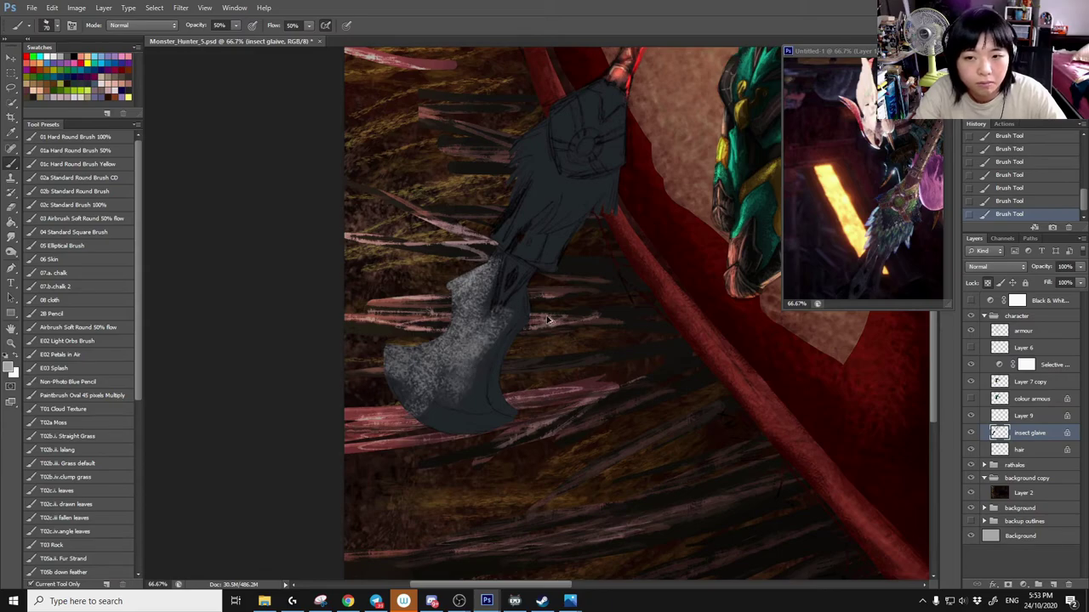
key("ctrl+alt+z")
key("ctrl+alt+z")
key("ctrl+alt+z")
key("ctrl+alt+z")
key("ctrl+alt+z")
key("ctrl+alt+z")
key("ctrl+alt+z")
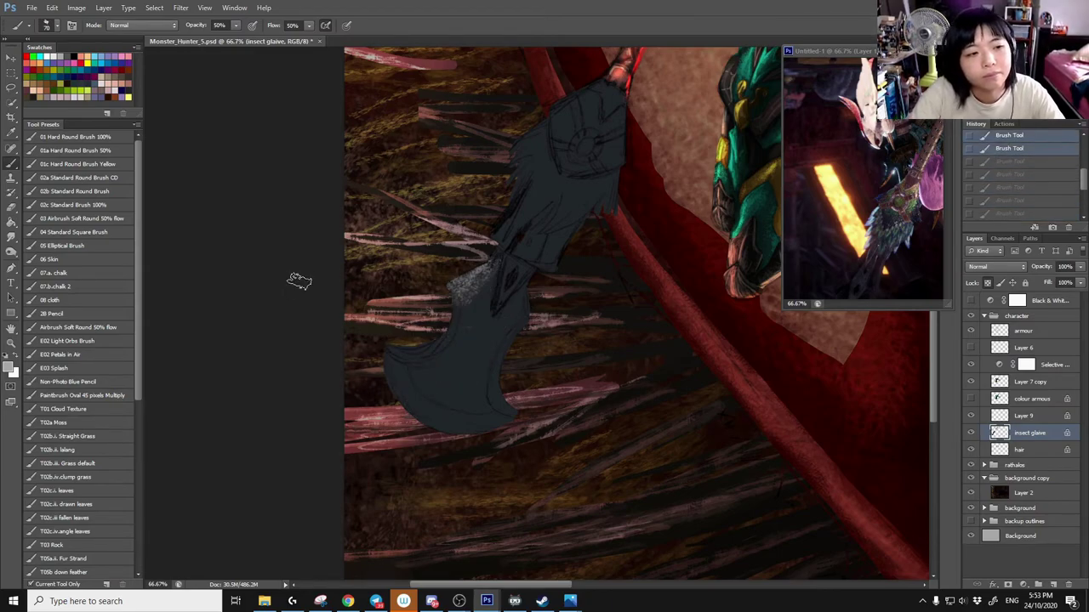
key("ctrl+alt+z")
key("ctrl+alt+z")
Paint grainy grey texture down the blade with the chalk and skin brush presets
left_click(101, 274)
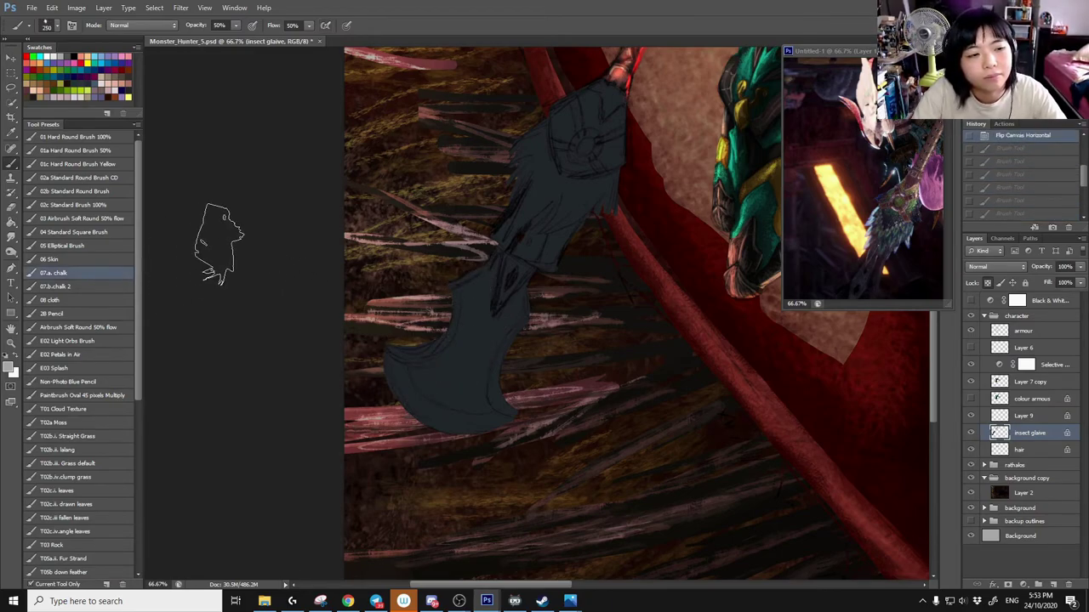
left_click(85, 259)
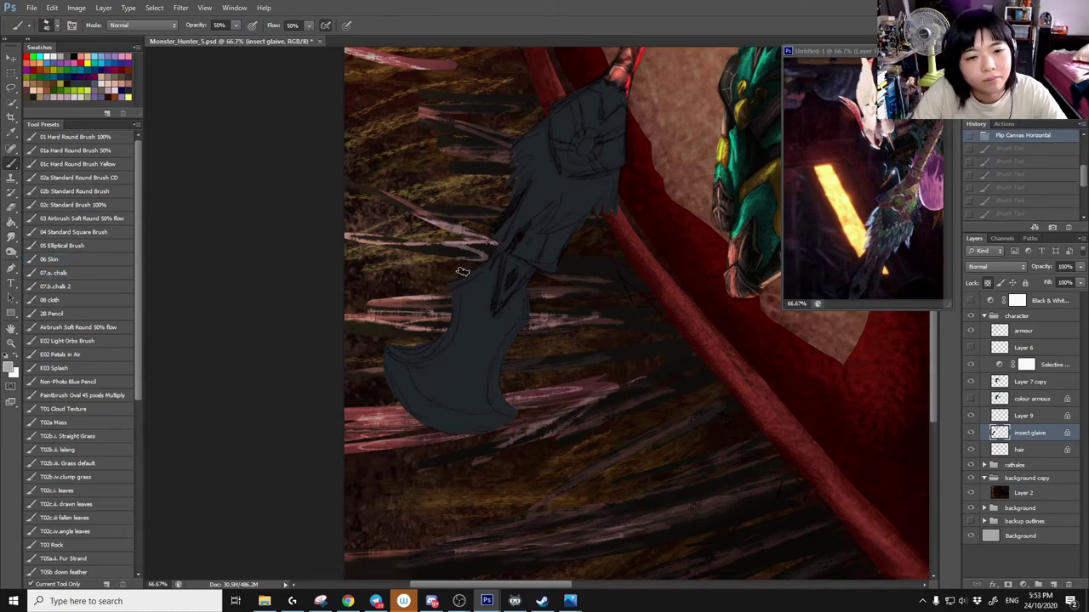
mouse_move(464, 269)
left_mouse_down()
mouse_move(481, 263)
mouse_move(448, 295)
left_mouse_up()
key("ctrl+alt+z")
key("ctrl+alt+z")
key("ctrl+alt+z")
key("ctrl+alt+z")
key("ctrl+alt+z")
key("ctrl+alt+z")
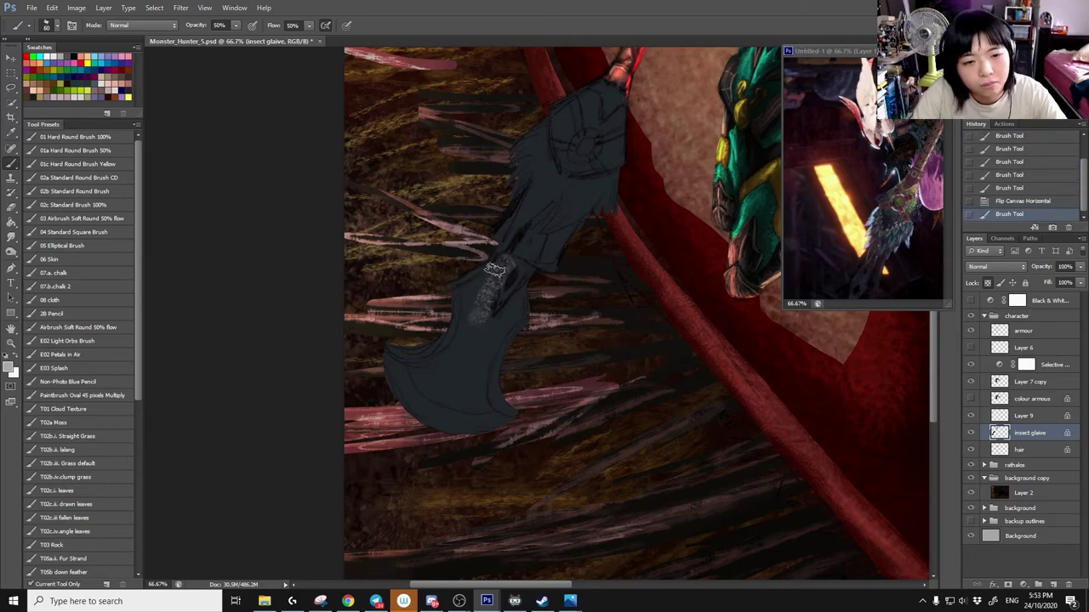
mouse_move(506, 263)
left_mouse_down()
mouse_move(443, 374)
mouse_move(416, 370)
mouse_move(464, 298)
mouse_move(404, 370)
mouse_move(423, 372)
left_mouse_up()
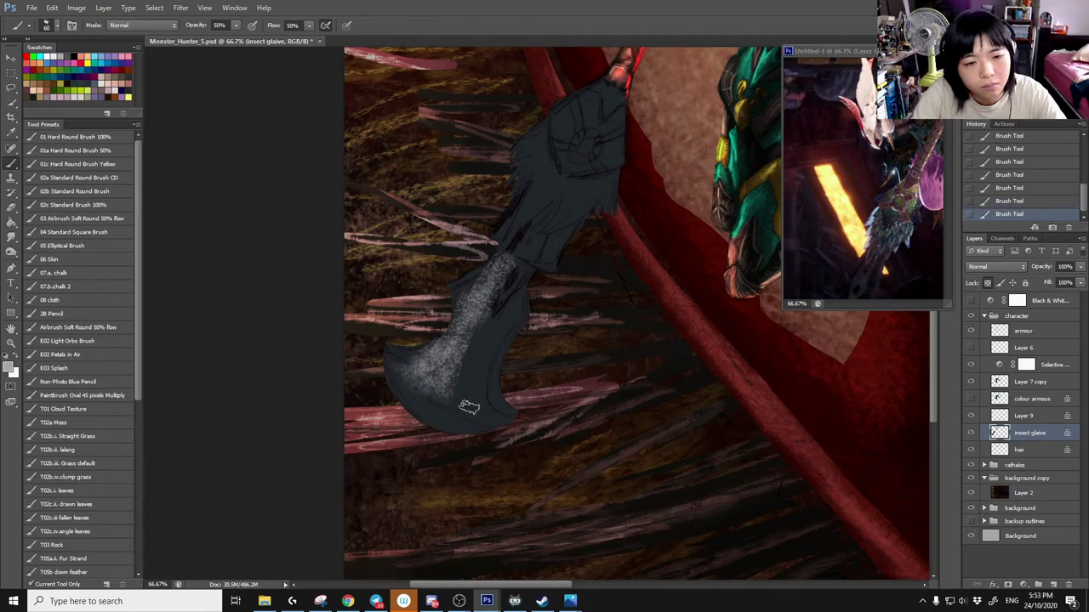
mouse_move(467, 406)
left_mouse_down()
mouse_move(502, 297)
mouse_move(497, 323)
left_mouse_up()
mouse_move(515, 272)
left_mouse_down()
mouse_move(493, 302)
mouse_move(509, 319)
left_mouse_up()
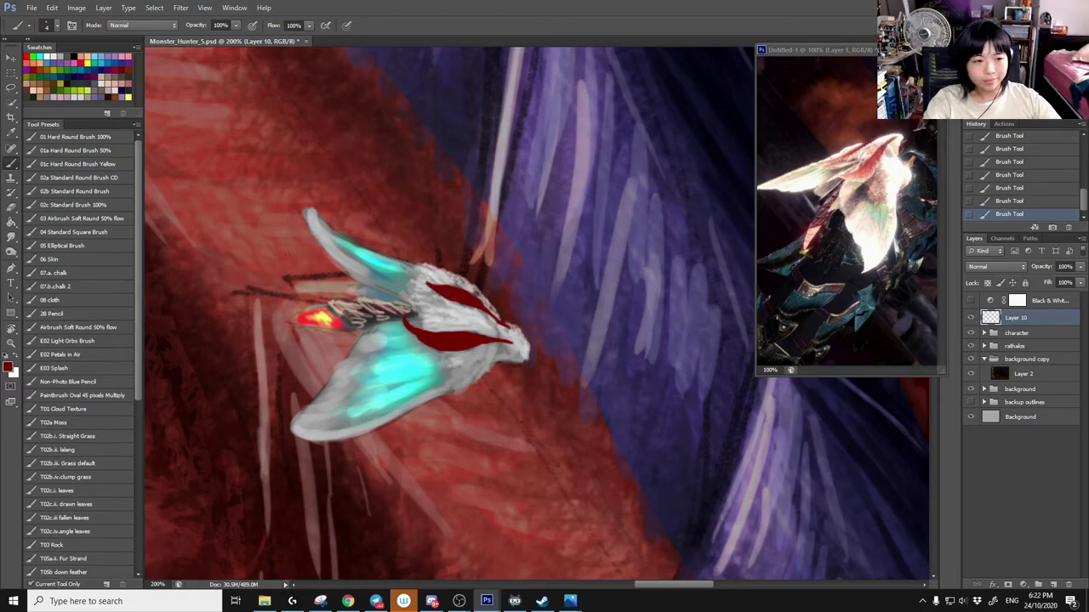
Switch from the skin-painting brush to the Elliptical Brush tool preset
left_click(86, 258)
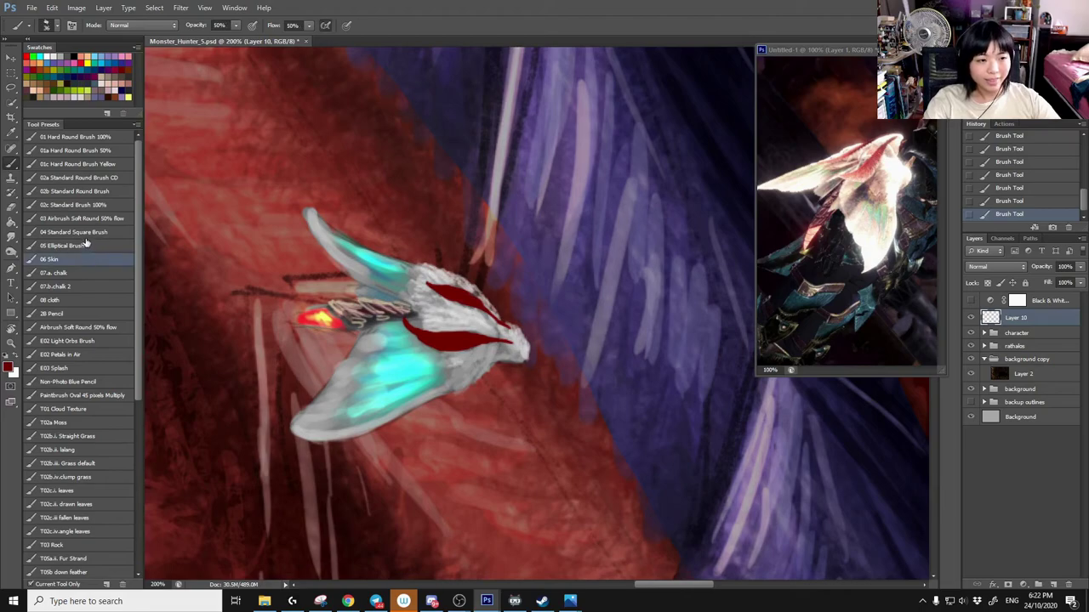
left_click(86, 245)
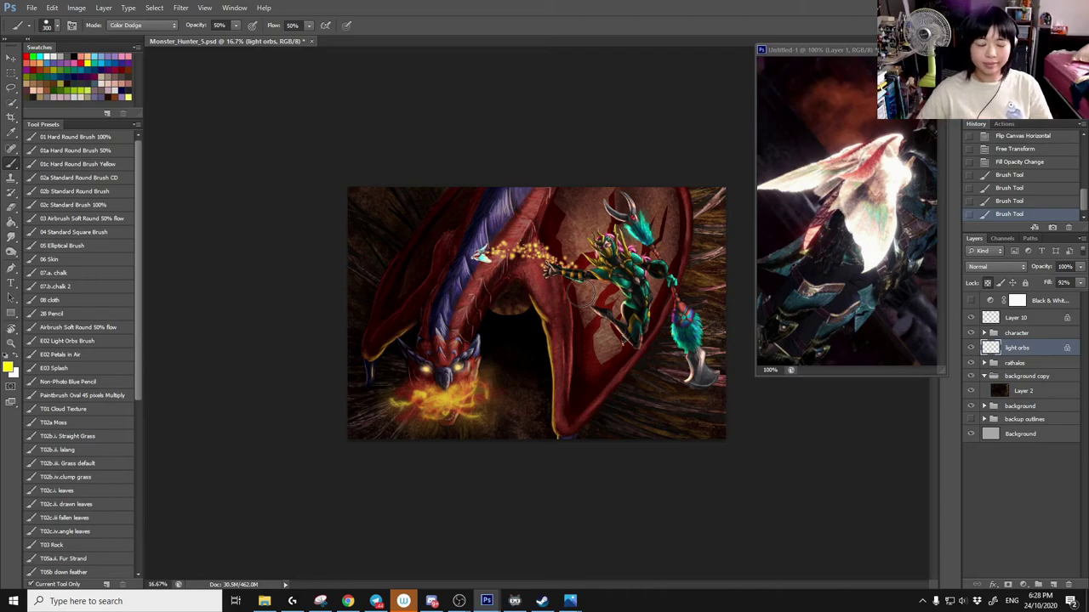
Close Untitled-1 without saving and flip the canvas horizontally
key("ctrl+w")
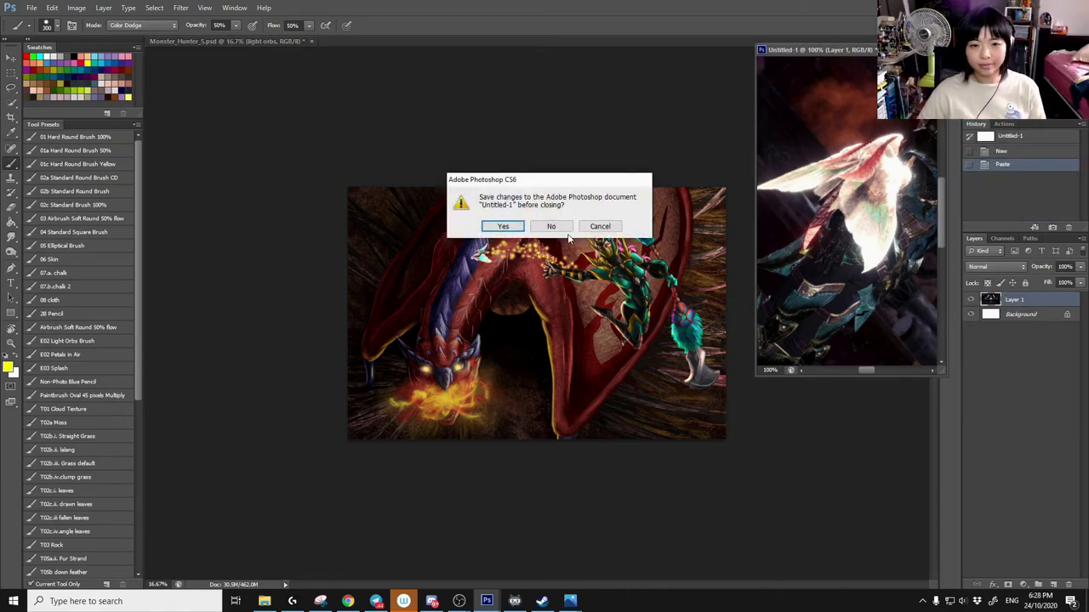
key("n")
key("alt+i")
key("g")
key("h")
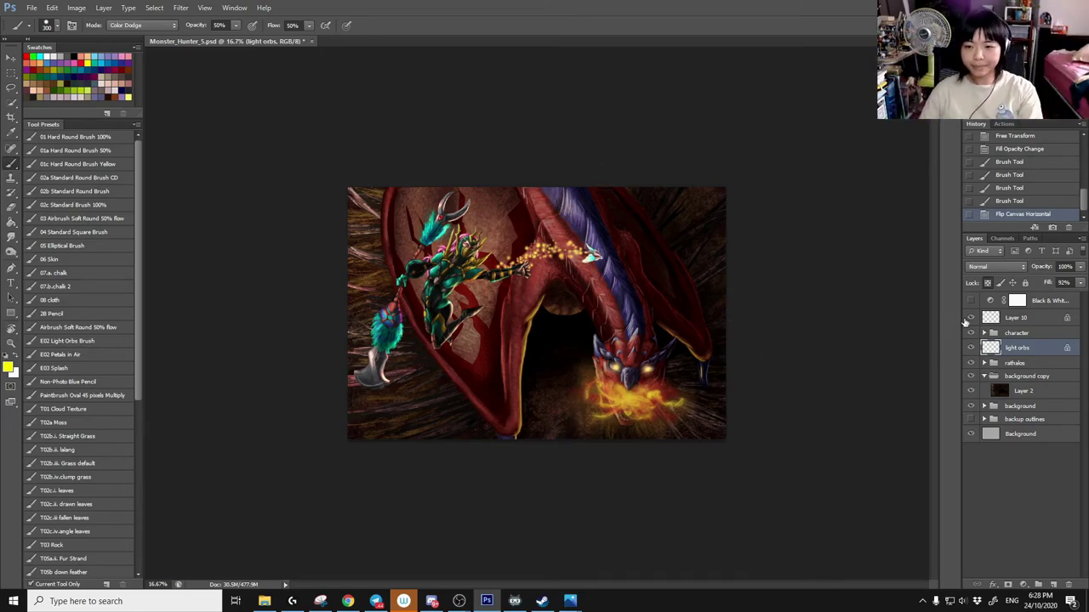
Select the warrior's 'character' layer group in the Layers panel
left_click(1007, 332)
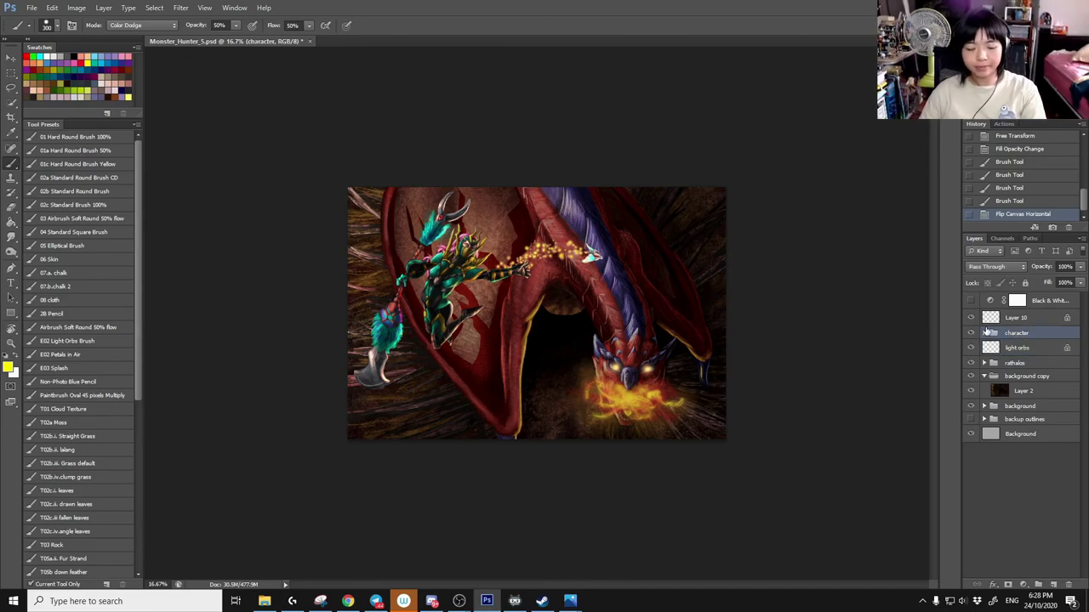